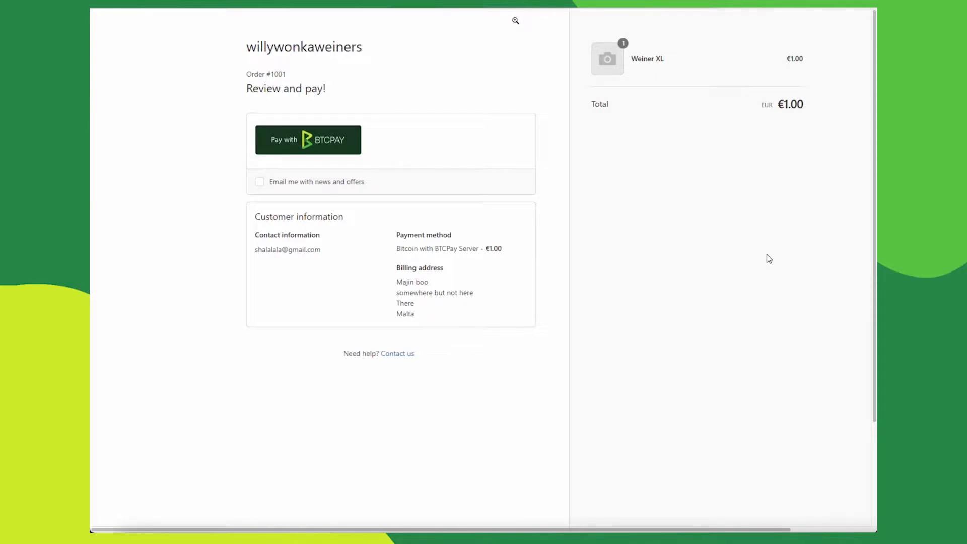
# Switch to the BTCPay Server docs page 'Choosing a Deployment Method'.
pyautogui.click(515, 9)
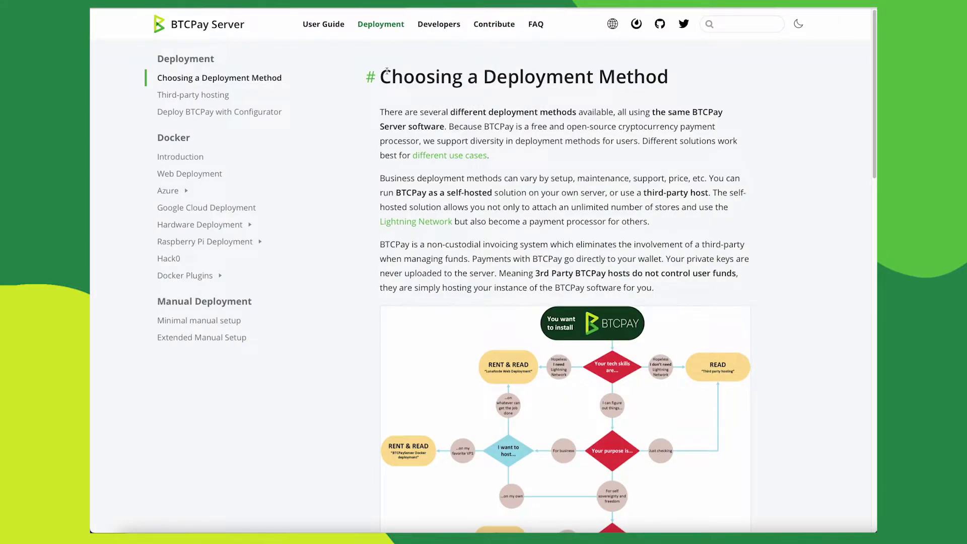
# Look over the deployment-method flowchart, then go to the Third-party hosting docs page.
pyautogui.scroll(-1, 629, 160)
pyautogui.scroll(-1, 629, 160)
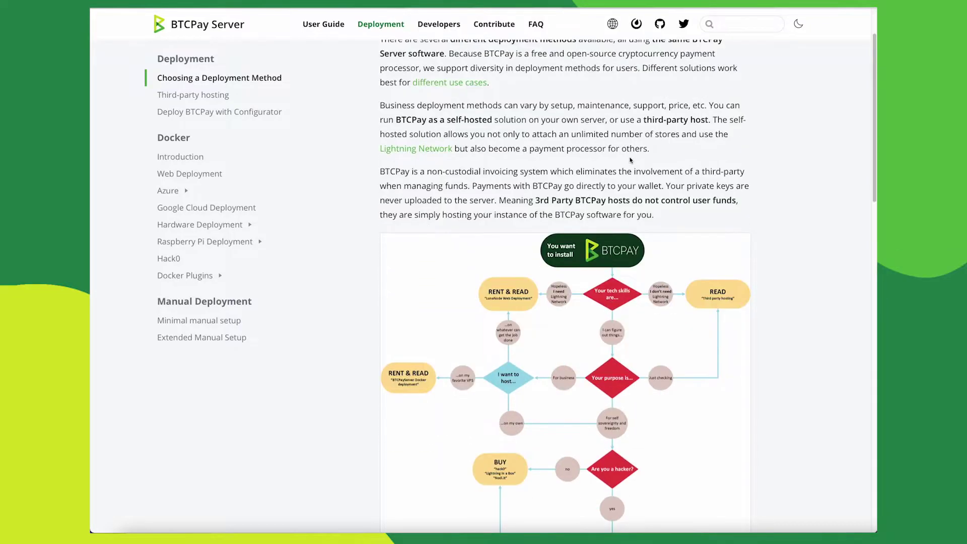
pyautogui.scroll(-2, 629, 160)
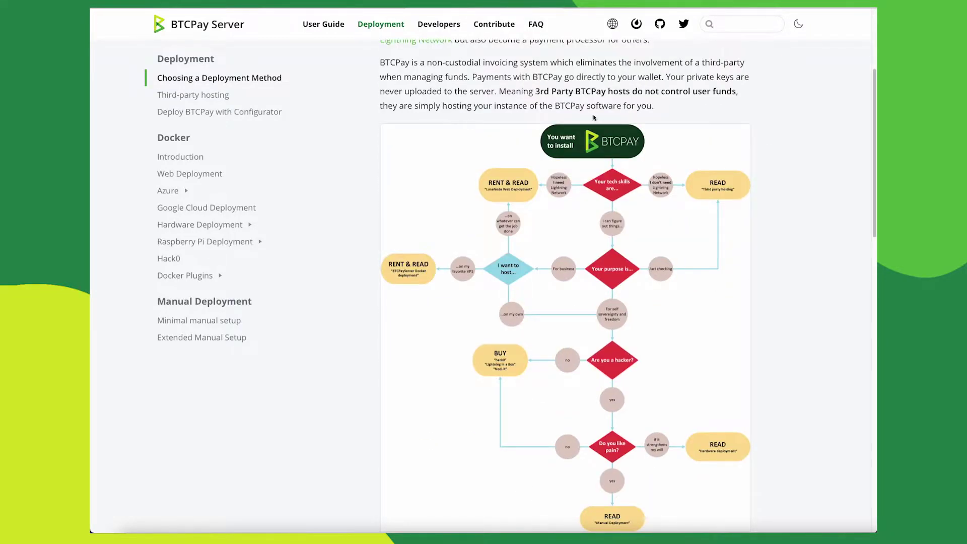
pyautogui.click(210, 99)
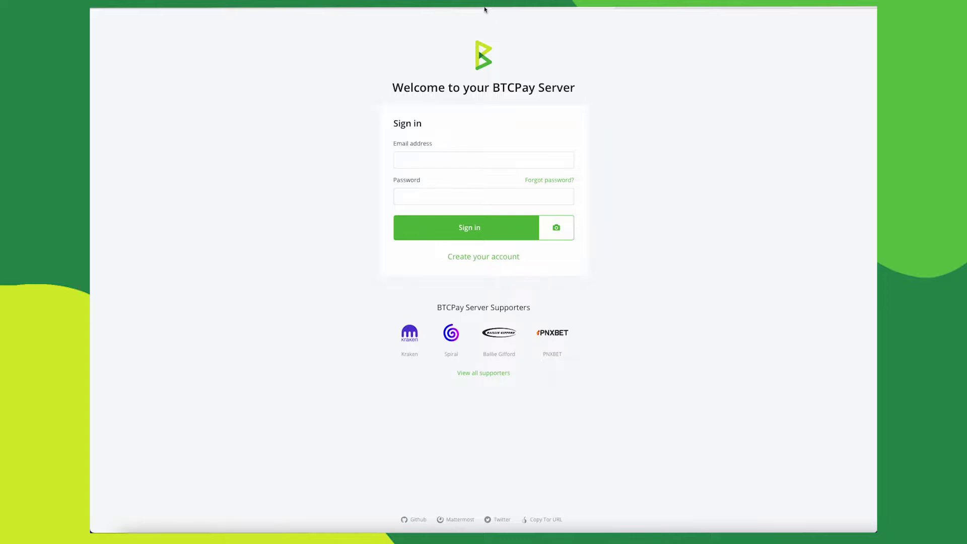
# Create a BTCPay store named 'Test Shopify' and start setting up its wallet.
pyautogui.moveTo(201, 8)
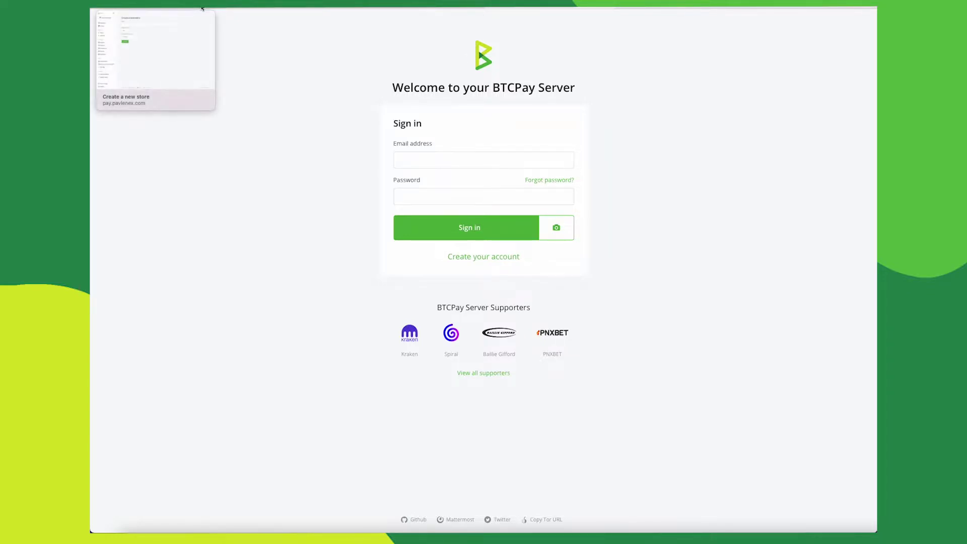
pyautogui.click(199, 7)
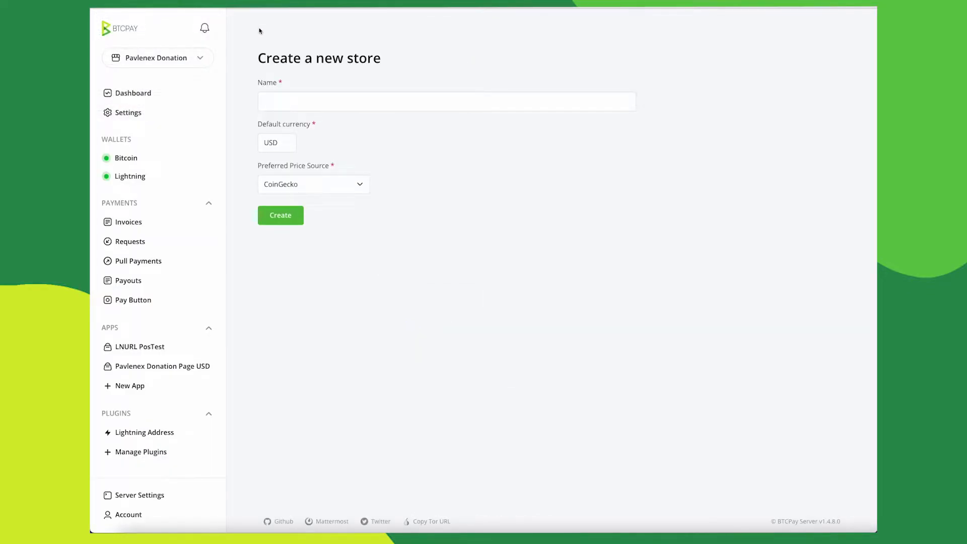
pyautogui.click(301, 105)
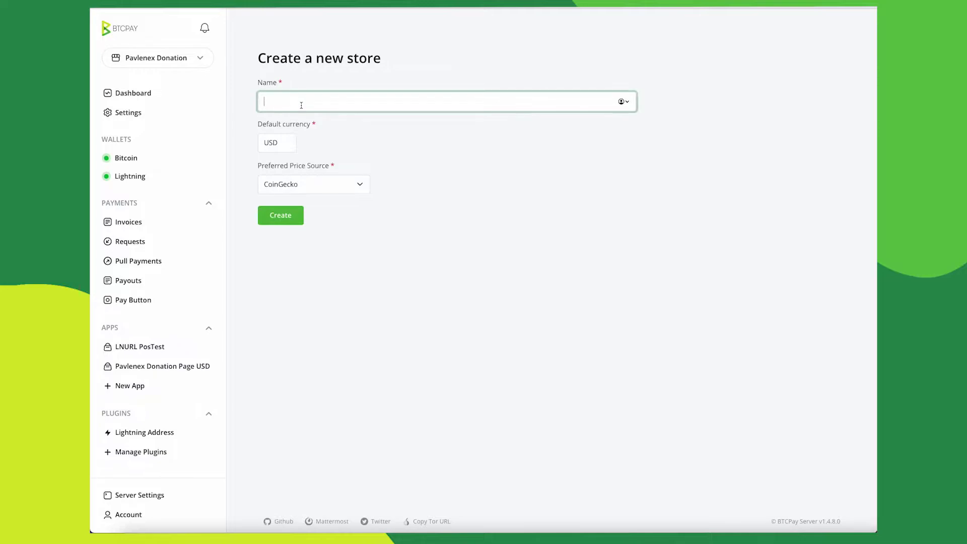
pyautogui.write('Test Shopify')
pyautogui.click(287, 221)
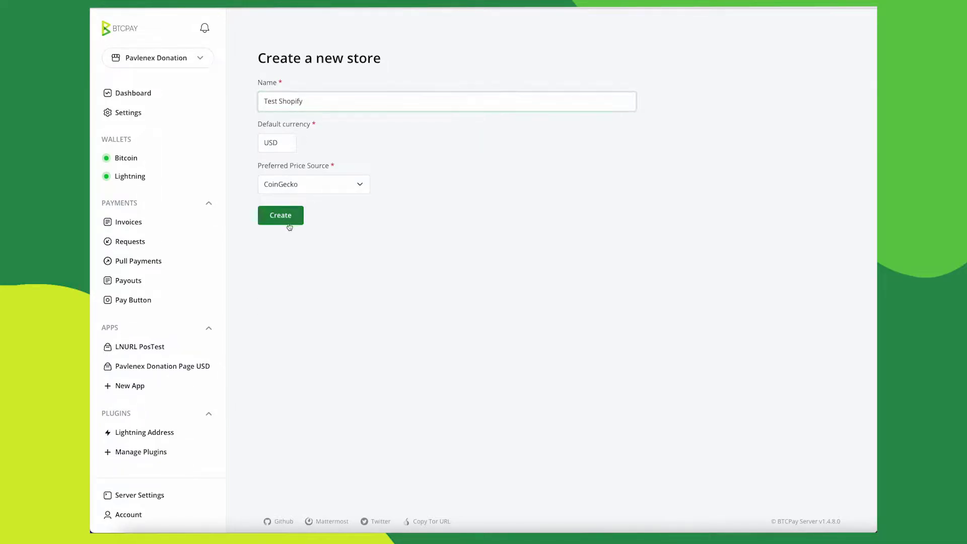
pyautogui.click(351, 190)
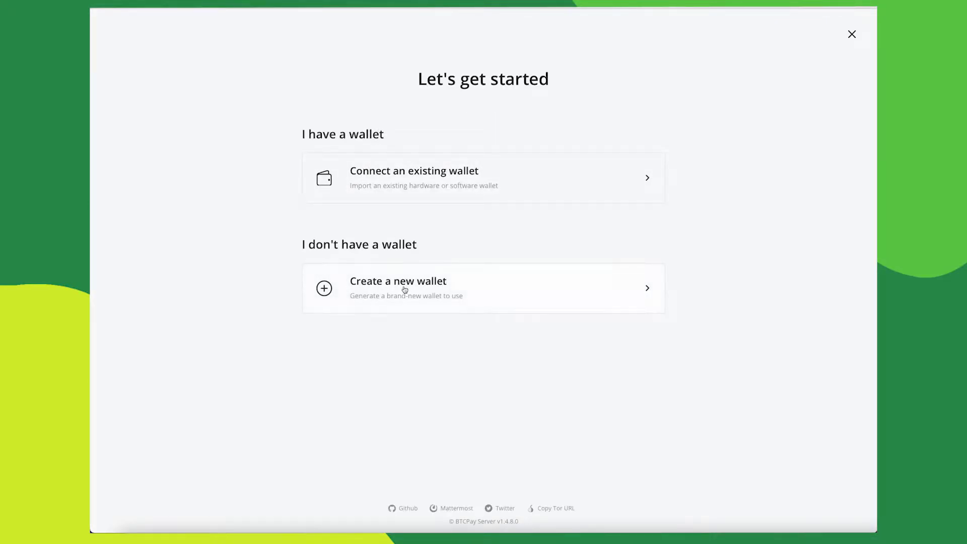
# Create a new hot wallet with default settings, confirming the recovery phrase is stored.
pyautogui.click(405, 289)
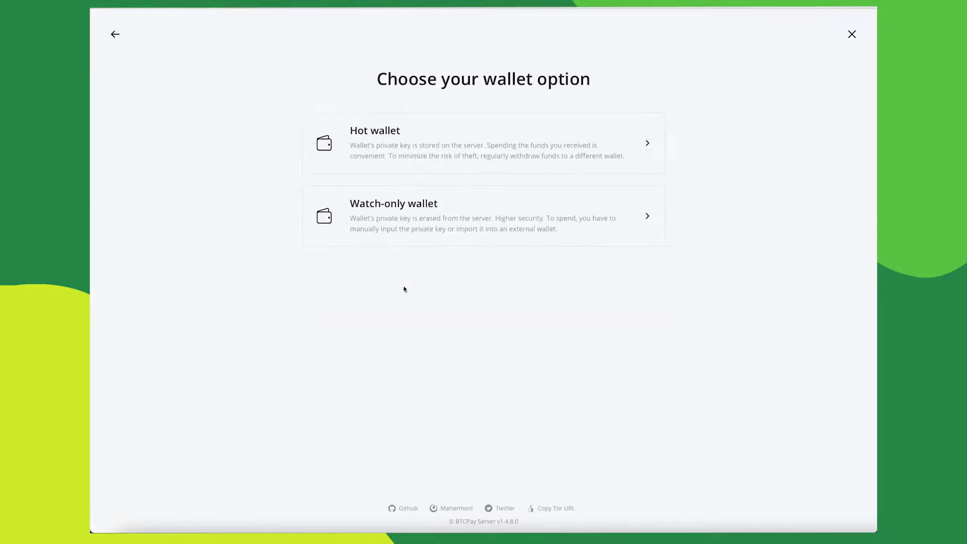
pyautogui.click(417, 149)
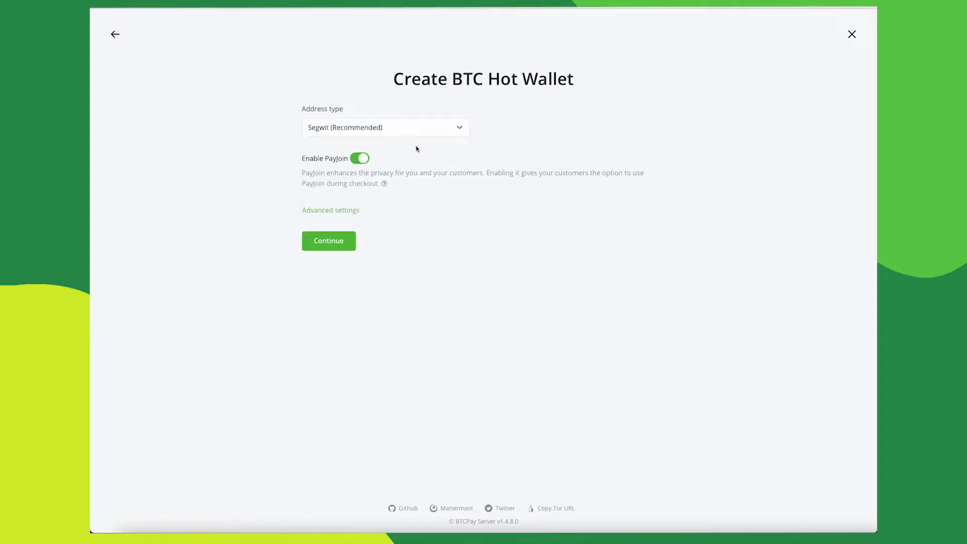
pyautogui.click(331, 242)
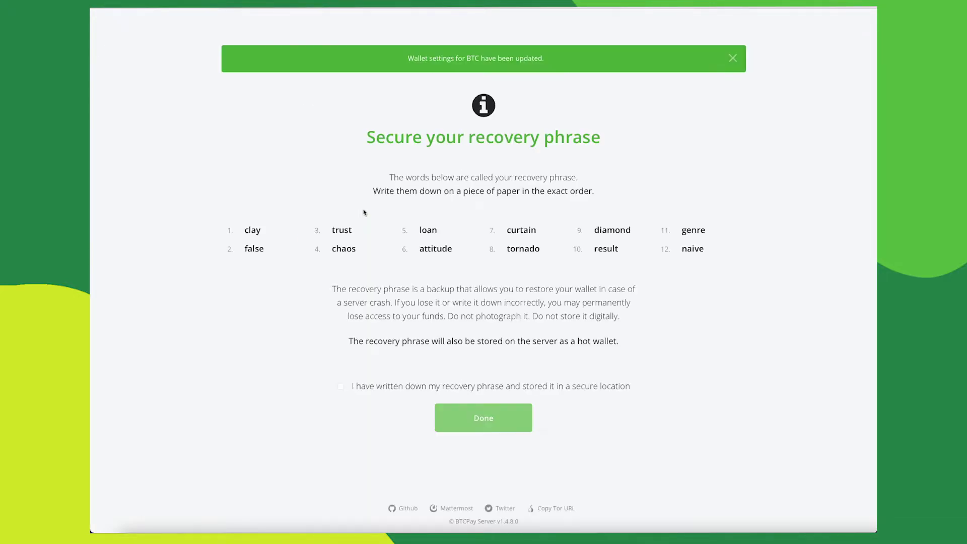
pyautogui.click(450, 387)
pyautogui.click(461, 416)
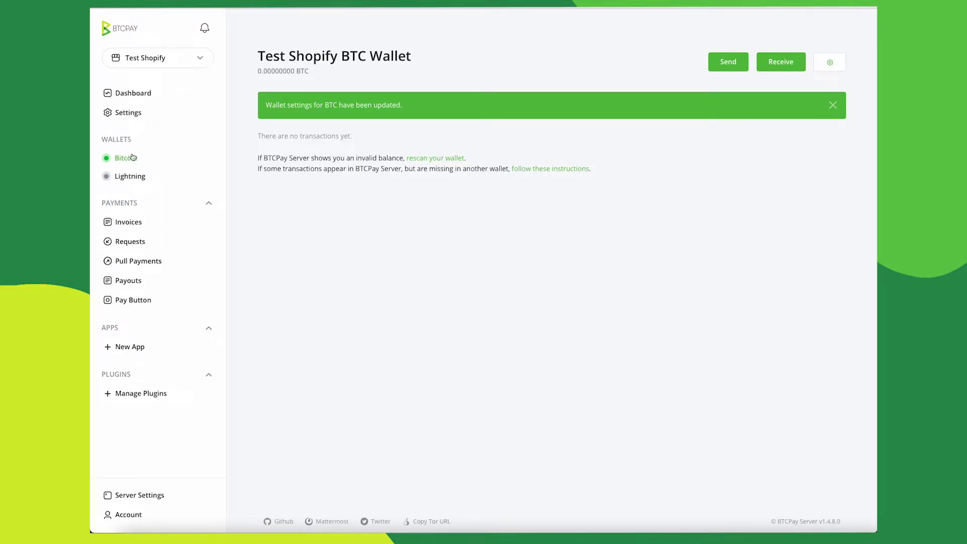
# Save the Lightning setting to use the internal node, then return to the Bitcoin wallet.
pyautogui.click(139, 176)
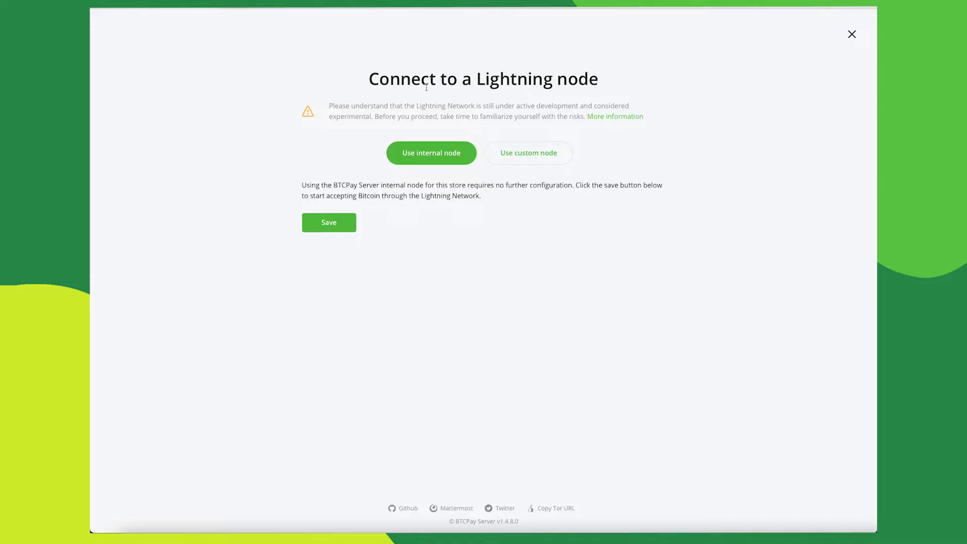
pyautogui.click(346, 223)
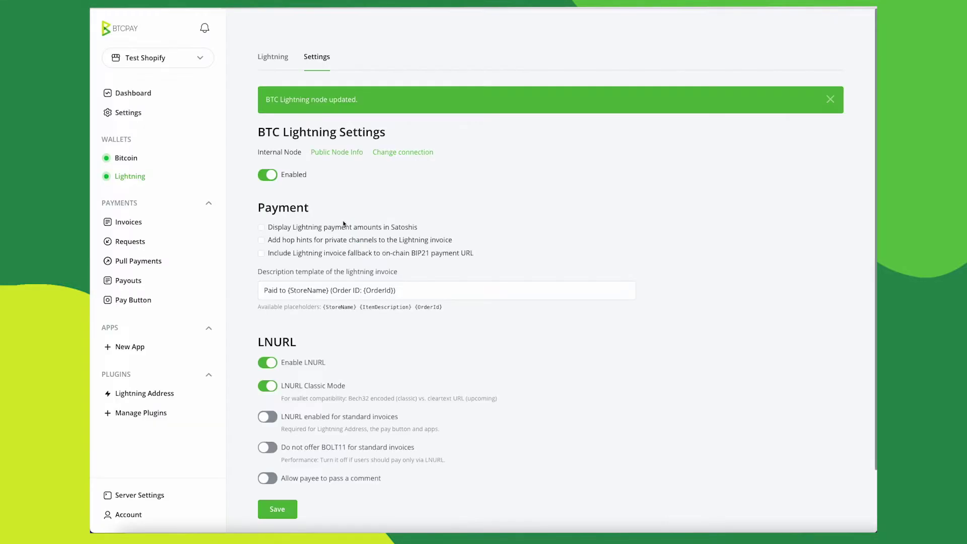
pyautogui.click(134, 157)
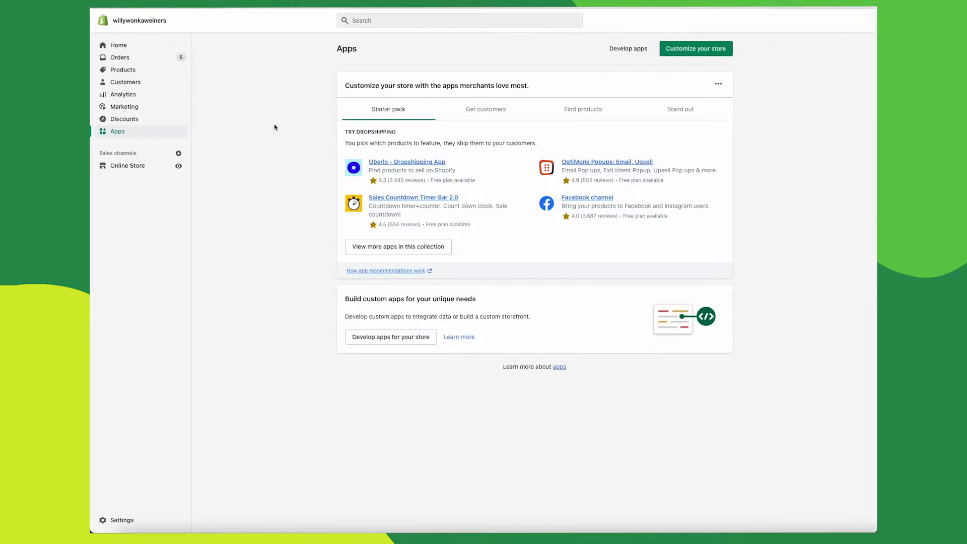
# Under Shopify Apps > Develop apps, create a custom app named 'BTCPay Server App'.
pyautogui.click(124, 133)
pyautogui.click(619, 49)
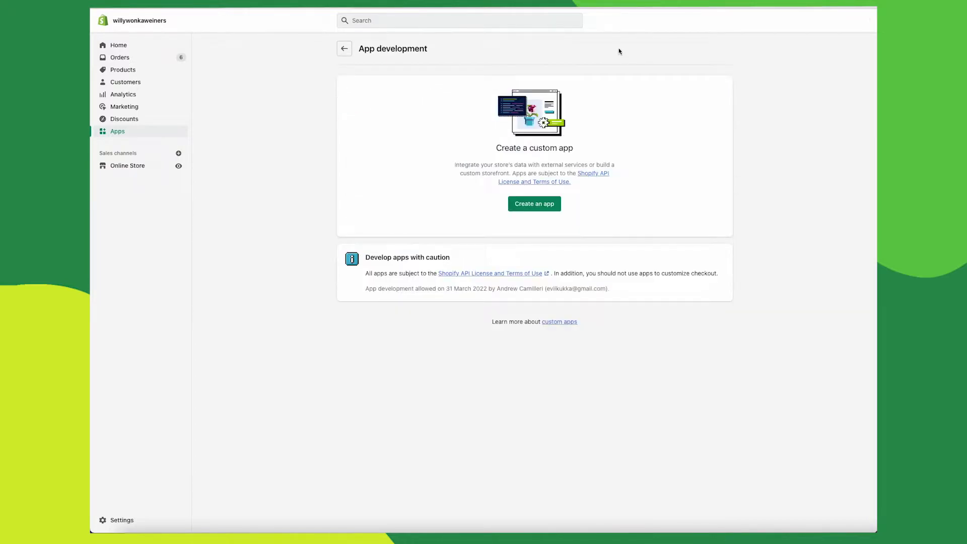
pyautogui.click(538, 208)
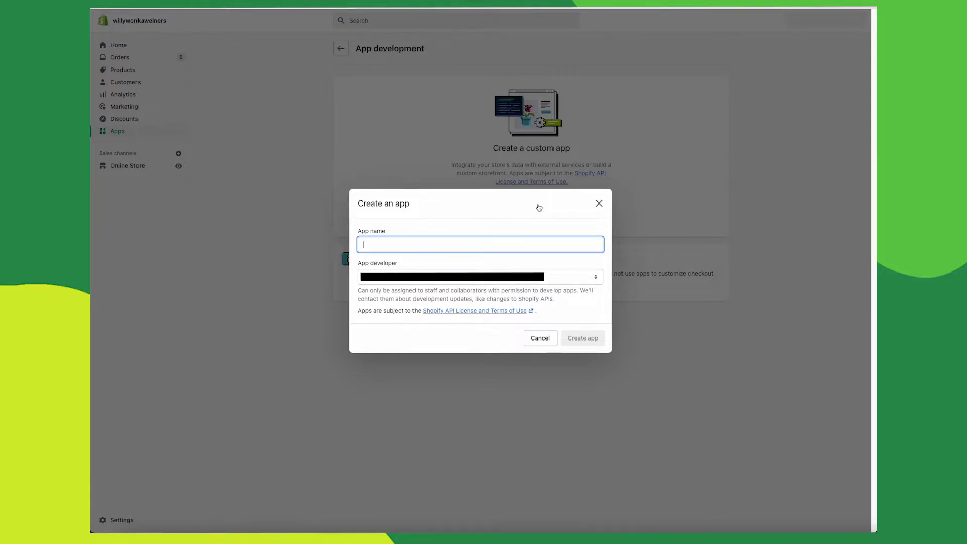
pyautogui.write('BT')
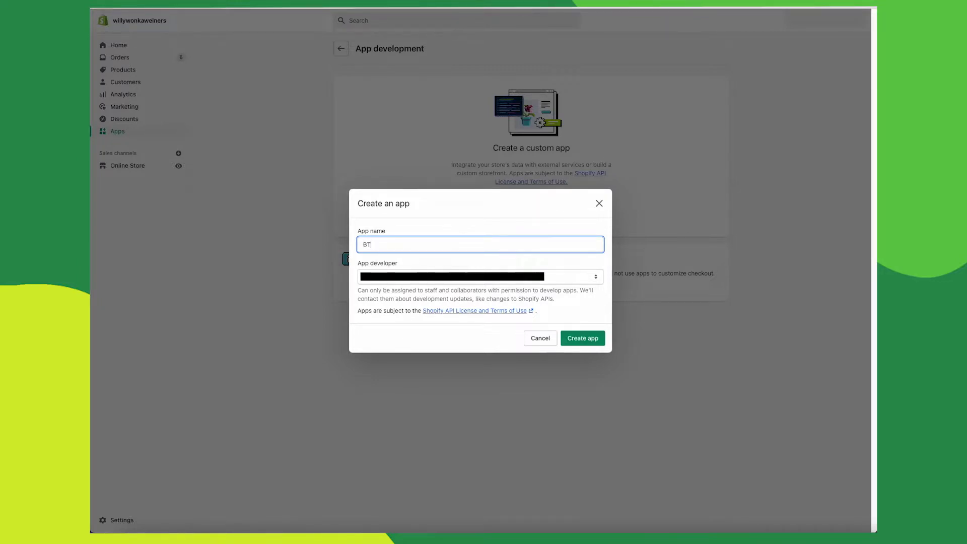
pyautogui.write('CPay Server App')
pyautogui.click(581, 338)
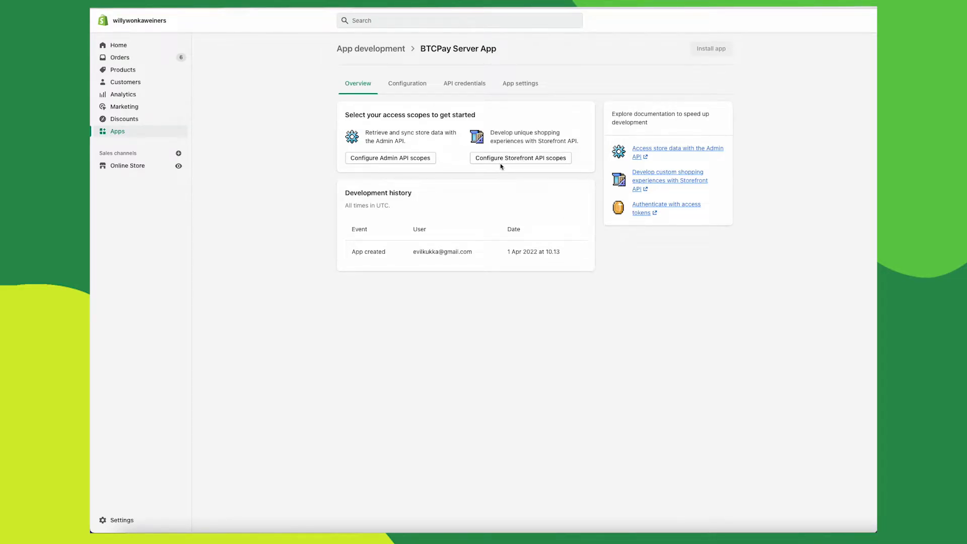
# Filter Admin API scopes by 'orders', tick write_orders and read_orders, and save.
pyautogui.click(397, 161)
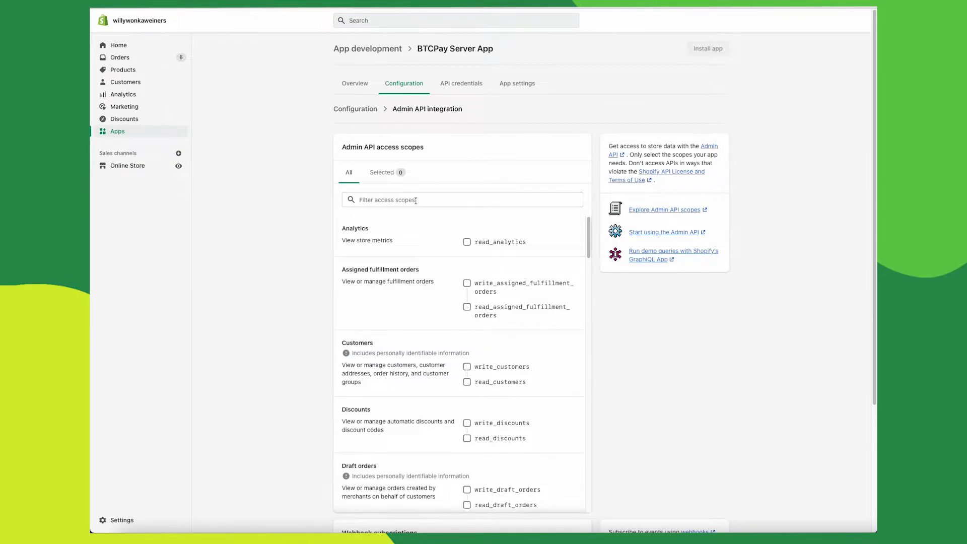
pyautogui.click(416, 201)
pyautogui.write('order')
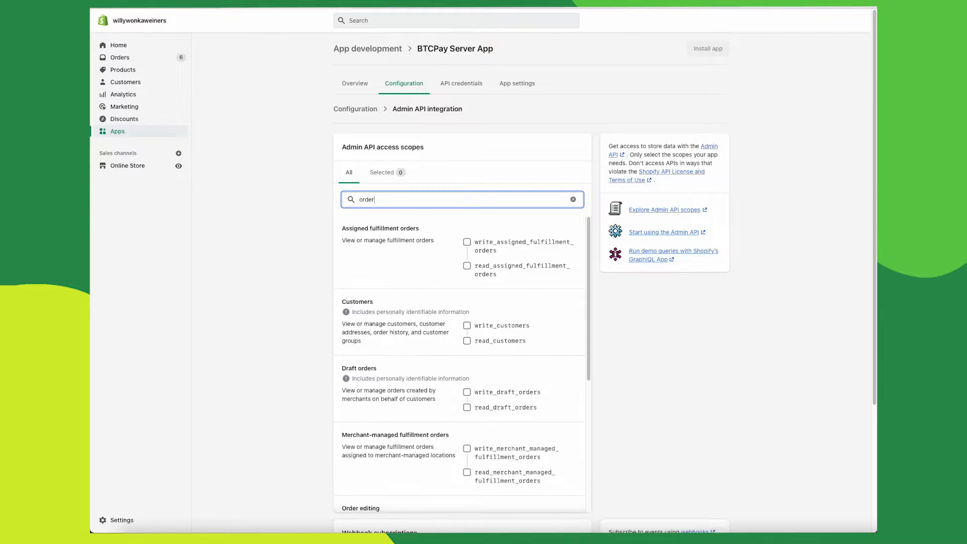
pyautogui.write('s')
pyautogui.scroll(-2, 445, 262)
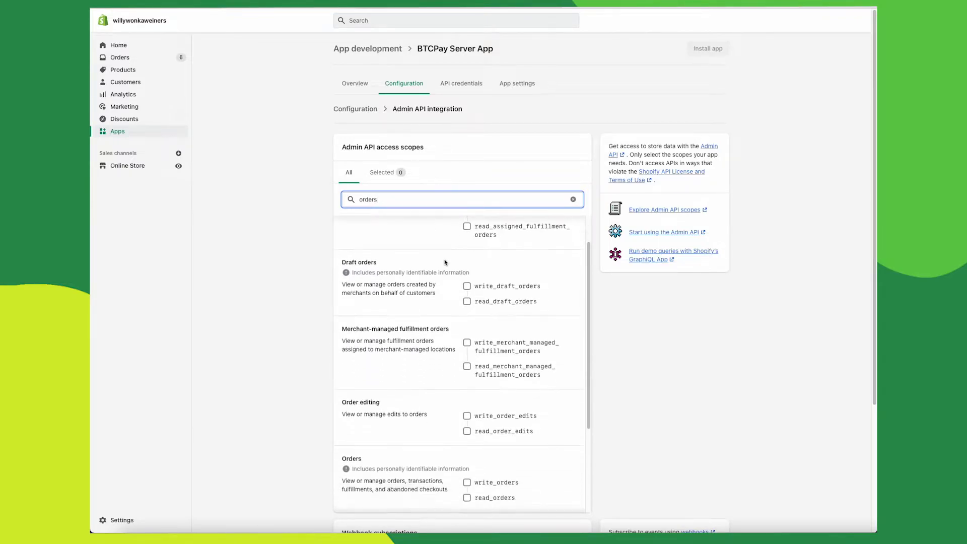
pyautogui.click(468, 472)
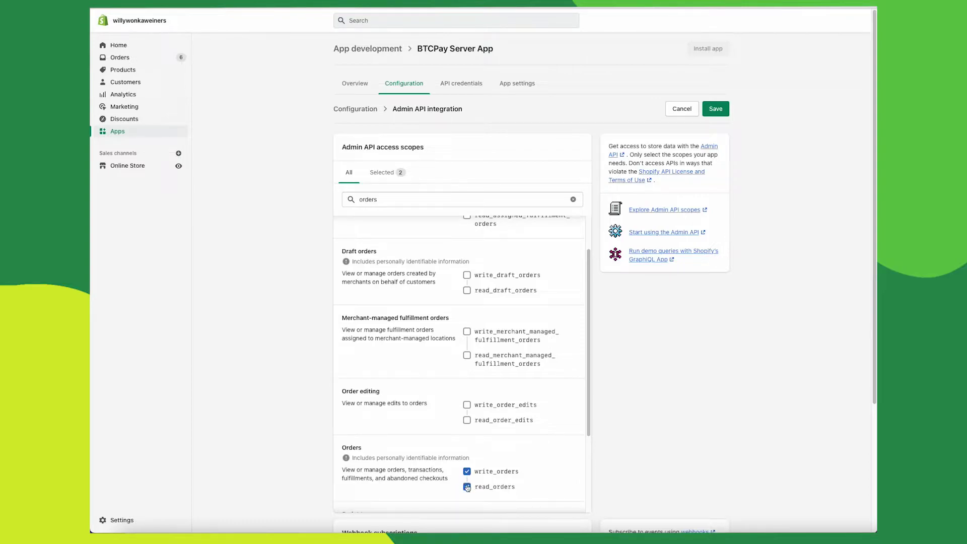
pyautogui.scroll(-1, 510, 466)
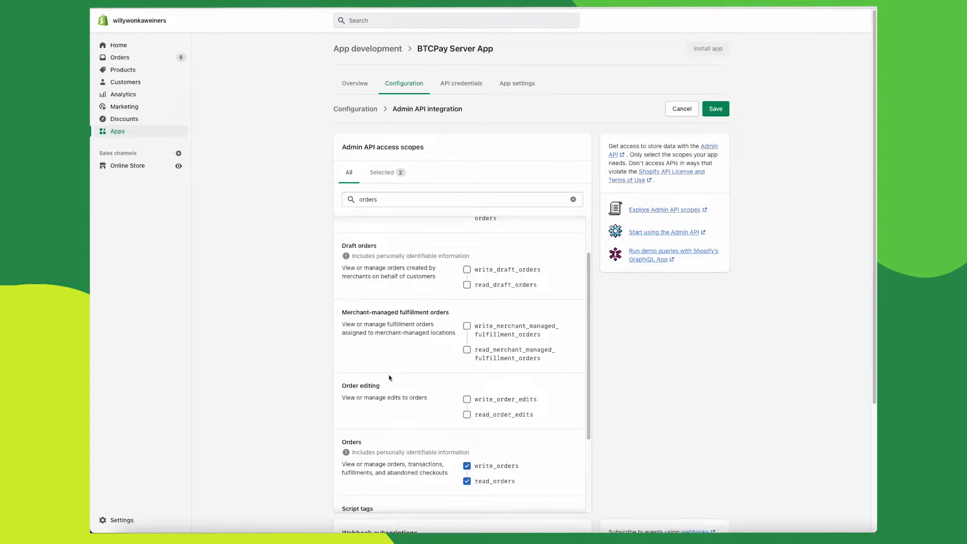
pyautogui.click(716, 109)
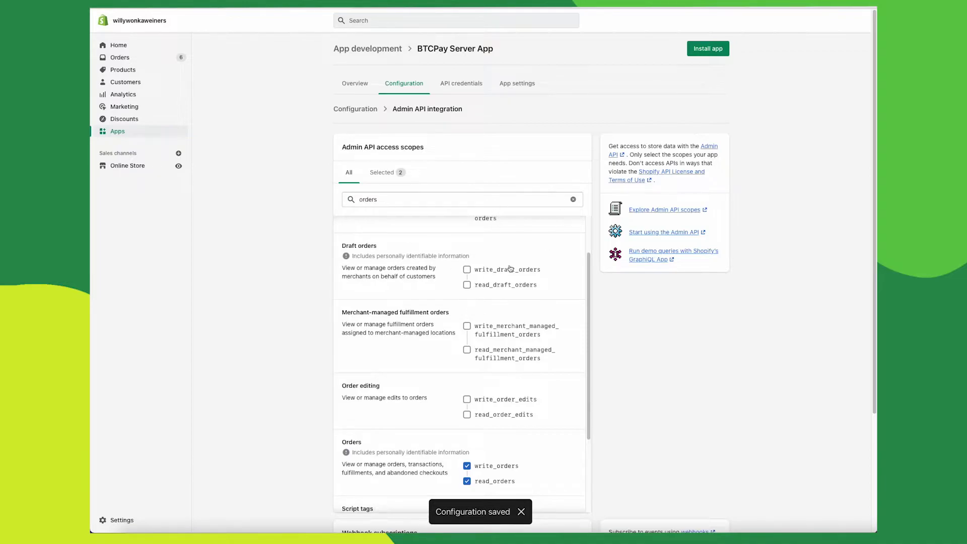
# Install the BTCPay Server App to issue its API credentials, then return to BTCPay.
pyautogui.click(697, 50)
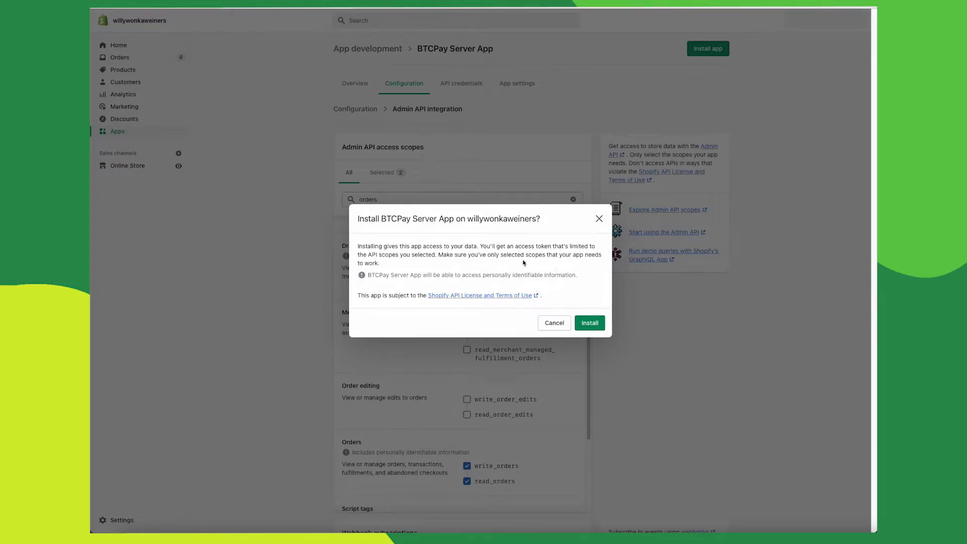
pyautogui.click(581, 320)
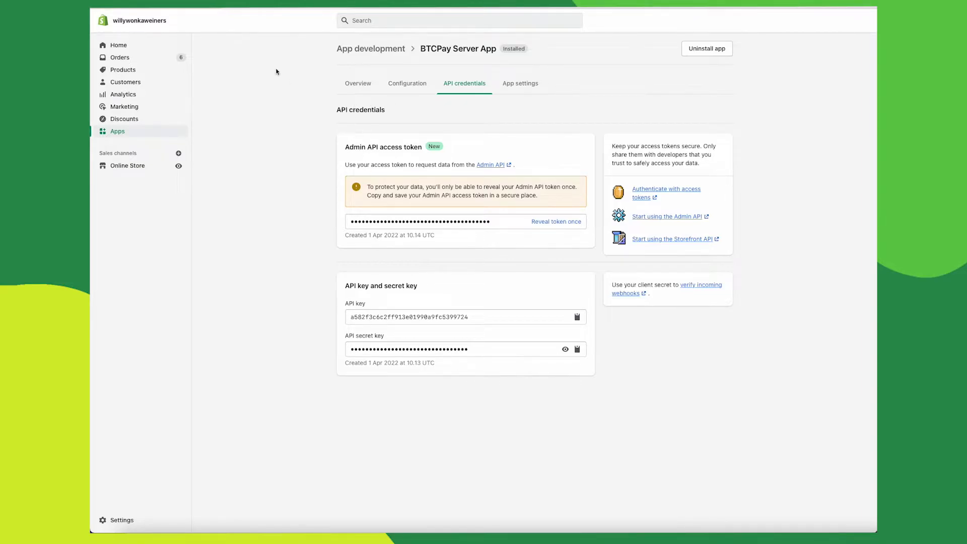
pyautogui.click(189, 8)
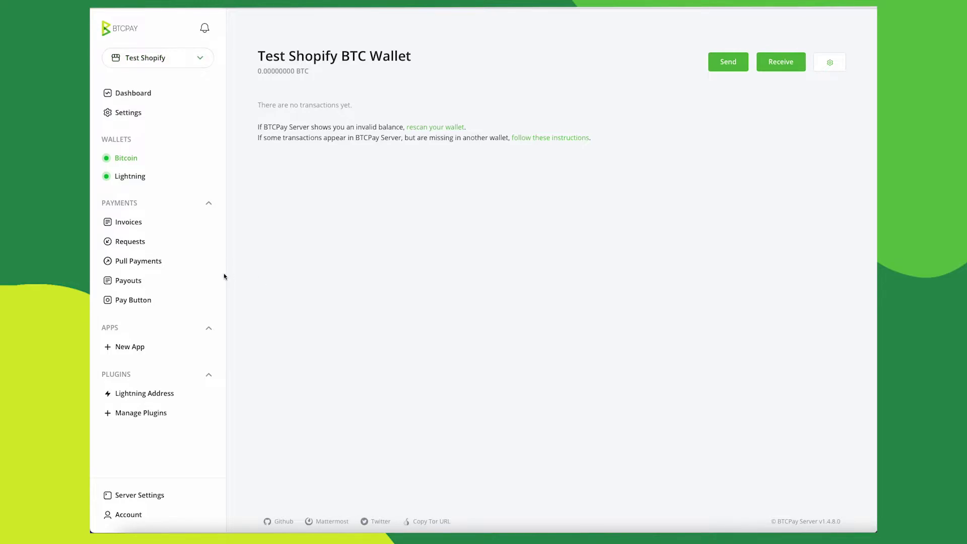
# Open the Shopify integration setup from the store's Settings > Integrations.
pyautogui.click(130, 113)
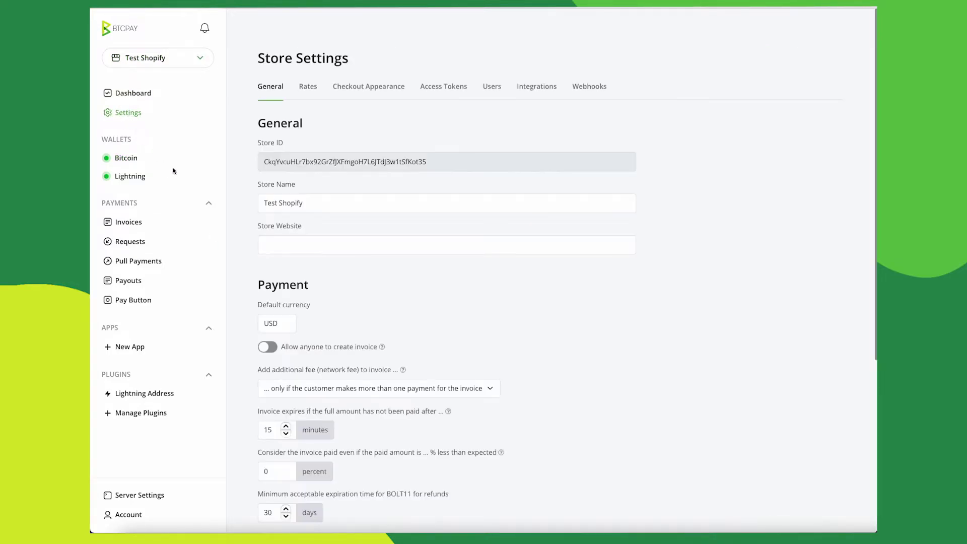
pyautogui.click(520, 90)
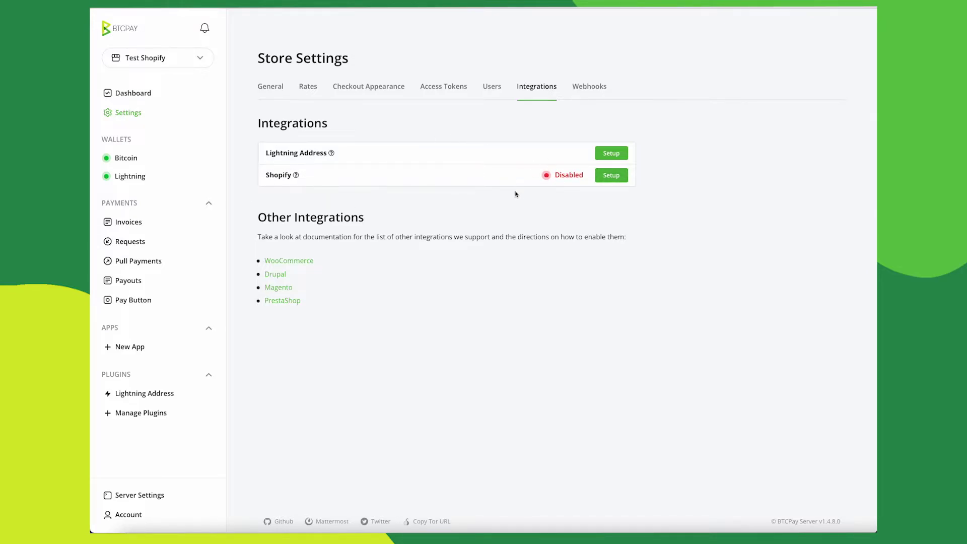
pyautogui.click(610, 180)
# Paste willywonkaweiners into the Shop Name field of the Shopify integration form.
pyautogui.click(505, 102)
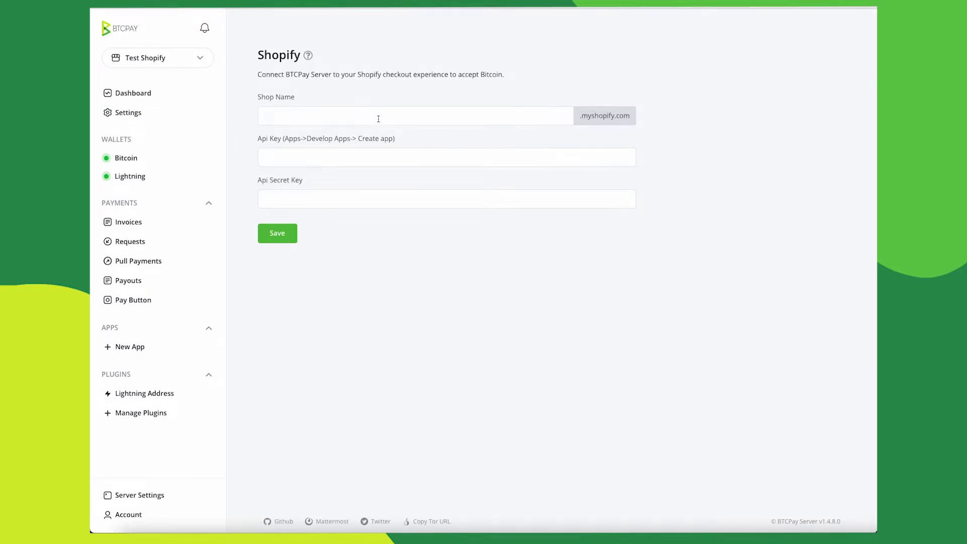
pyautogui.click(332, 120)
pyautogui.write('willywonkaweiners')
pyautogui.click(403, 98)
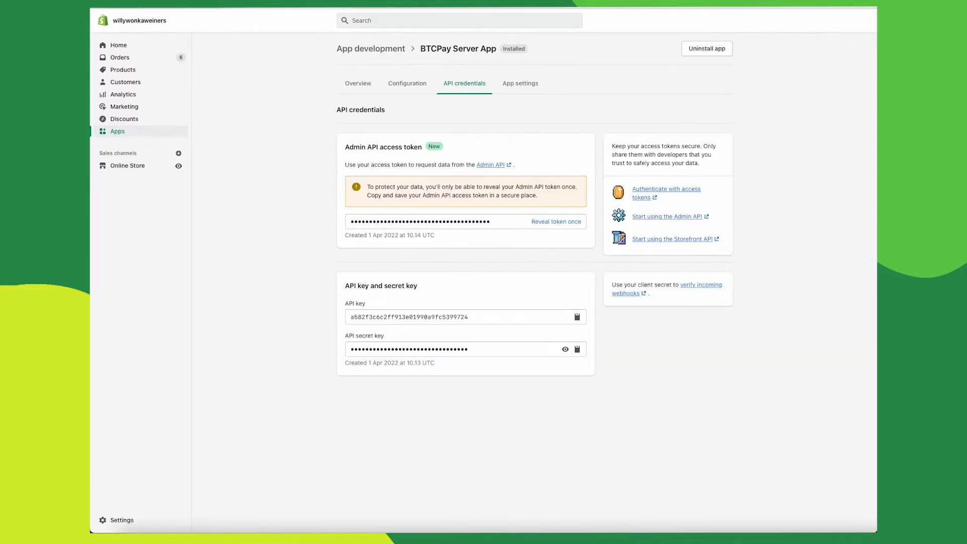
# On the API credentials tab, reveal the Admin API access token and copy it.
pyautogui.moveTo(345, 147); pyautogui.dragTo(421, 148)
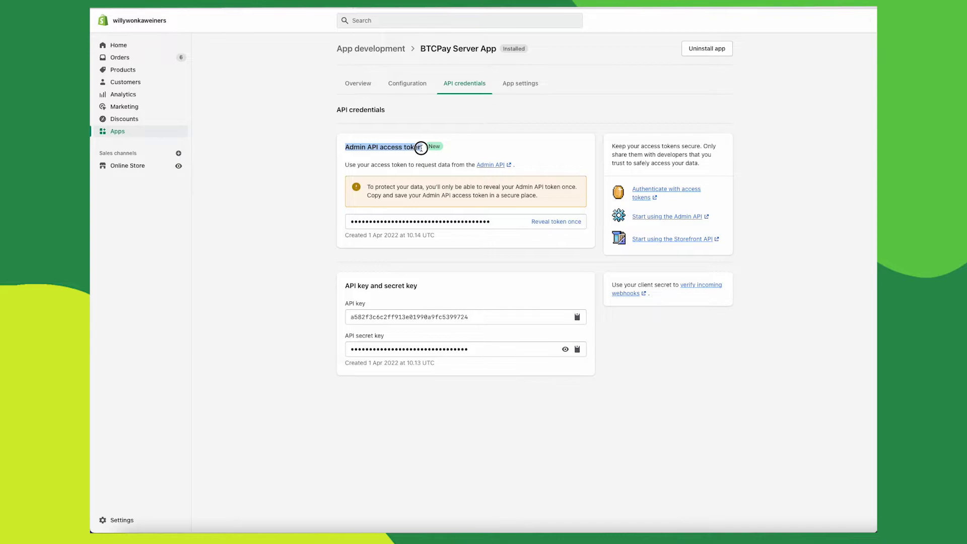
pyautogui.click(547, 222)
pyautogui.click(577, 222)
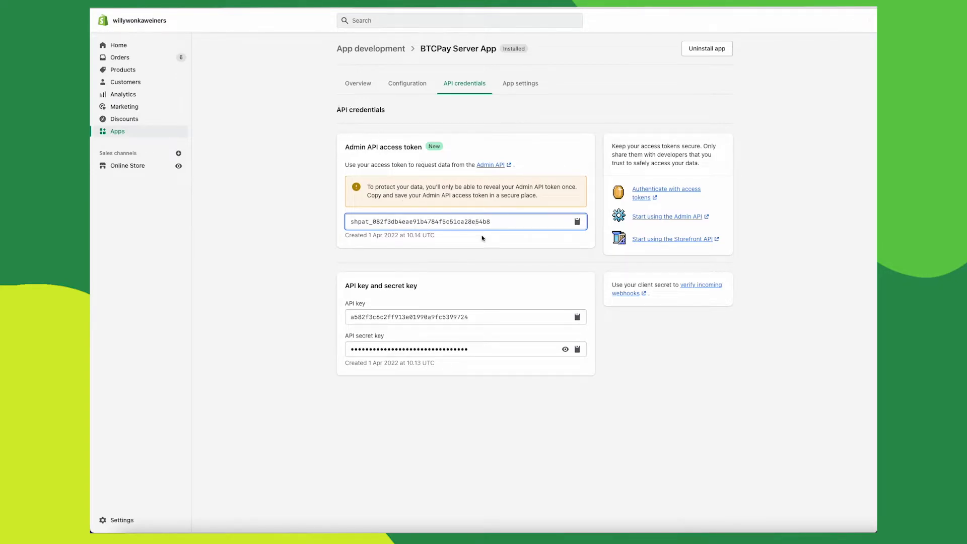
# Paste the copied Admin API access token into BTCPay's Shopify Api Secret Key field.
pyautogui.click(162, 10)
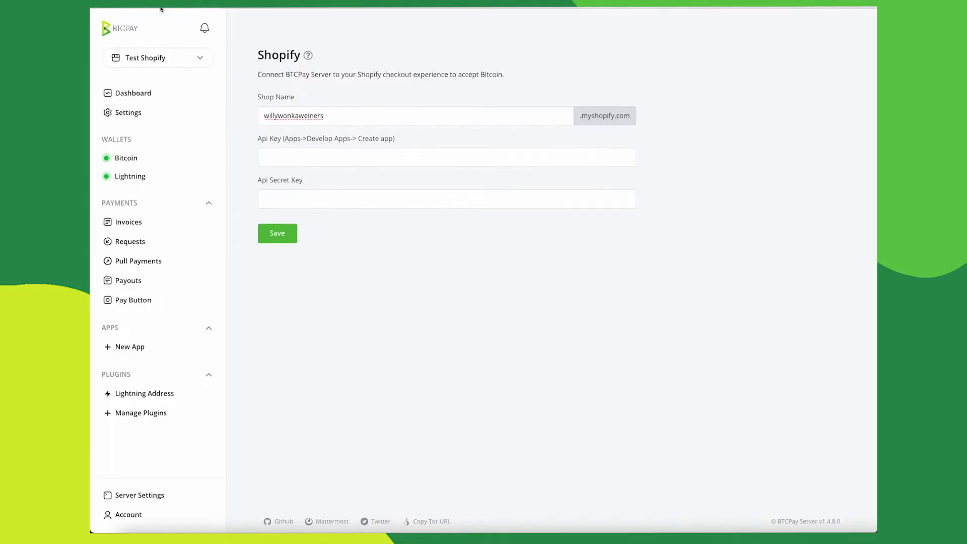
pyautogui.click(326, 200)
pyautogui.hotkey('ctrl', 'v')
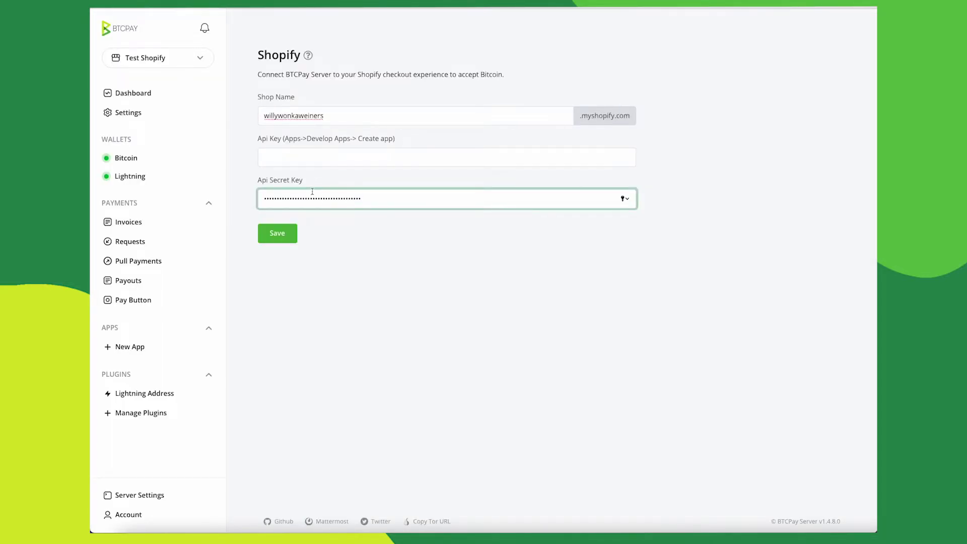
pyautogui.moveTo(258, 180); pyautogui.dragTo(304, 180)
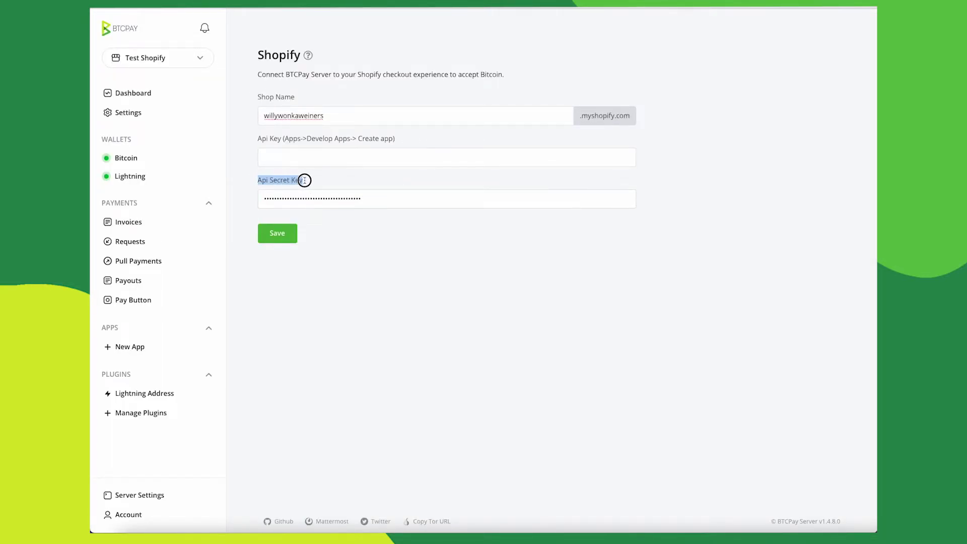
pyautogui.click(302, 181)
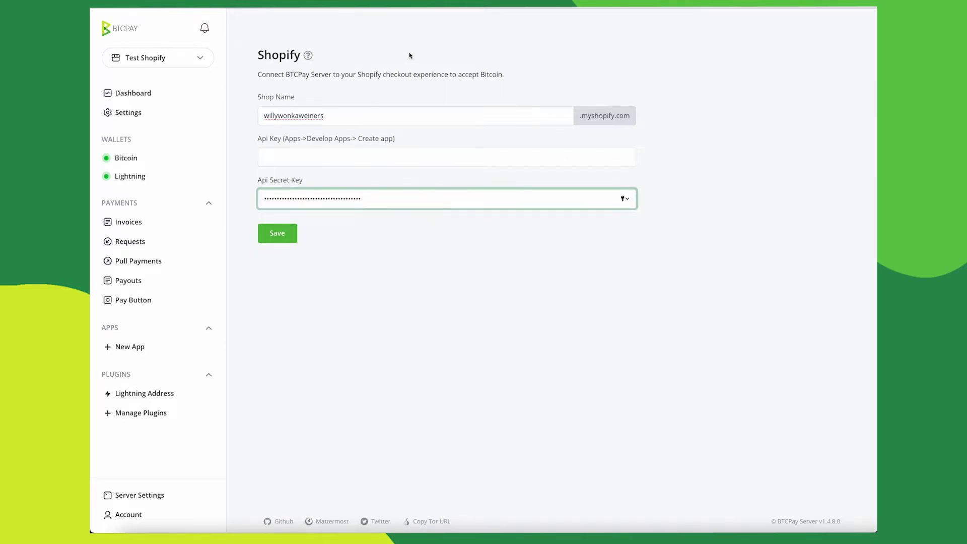
pyautogui.click(317, 8)
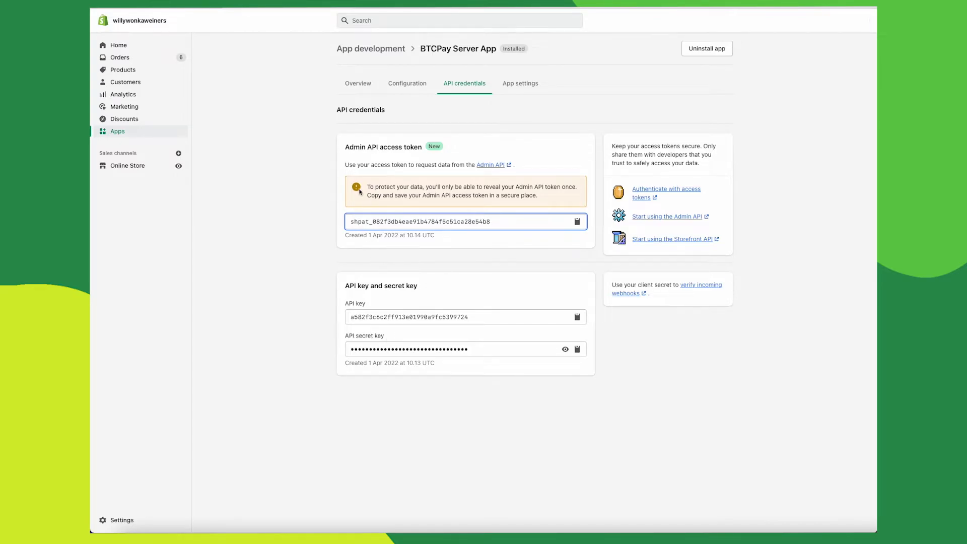
# Copy the BTCPay Server App's API key from Shopify's API credentials page.
pyautogui.moveTo(345, 146); pyautogui.dragTo(410, 144)
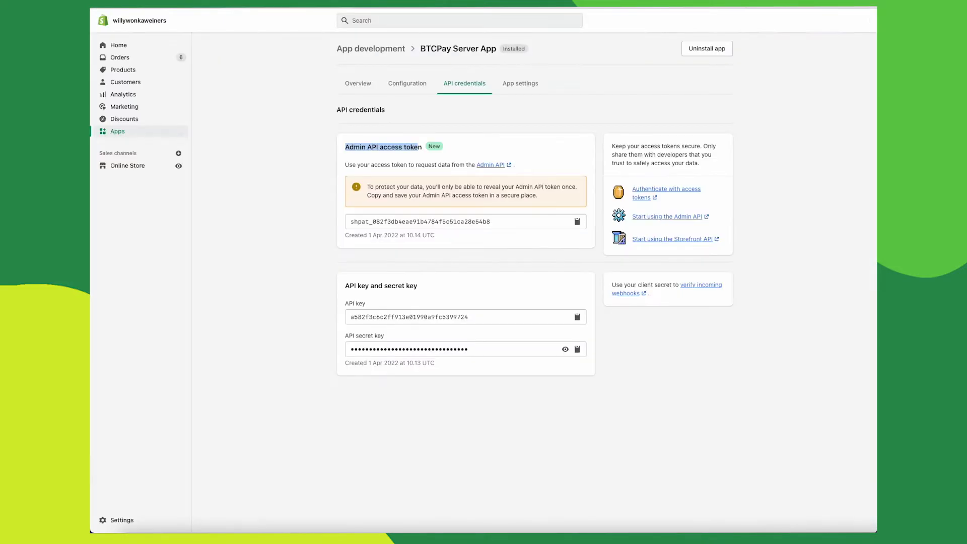
pyautogui.click(378, 284)
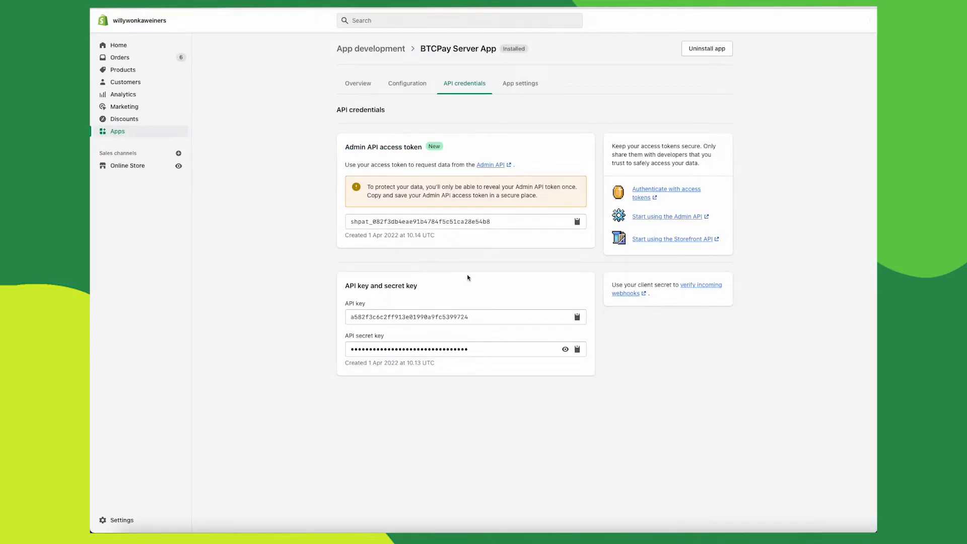
pyautogui.click(577, 317)
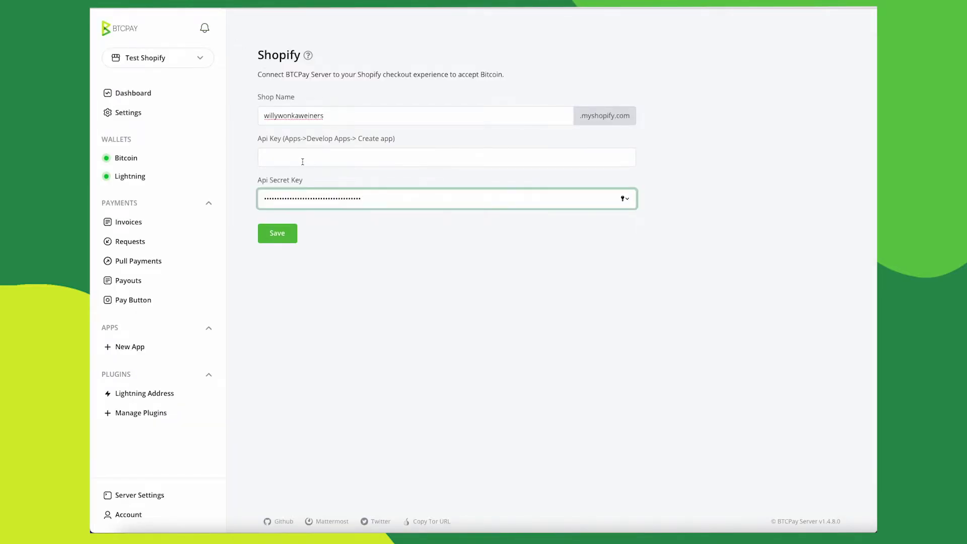
# Paste the API key into Api Key, save the integration, and decline storing the password.
pyautogui.click(302, 161)
pyautogui.hotkey('ctrl', 'v')
pyautogui.click(452, 252)
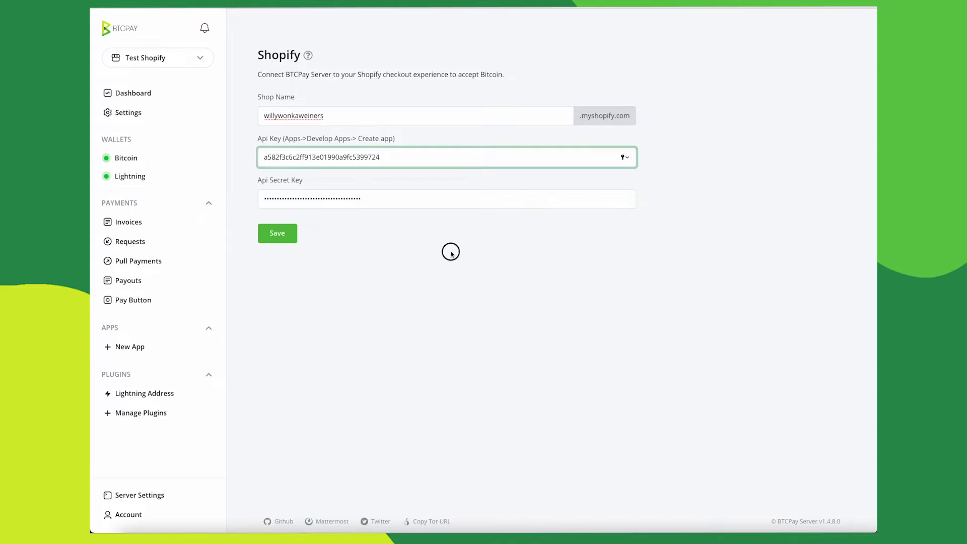
pyautogui.click(277, 234)
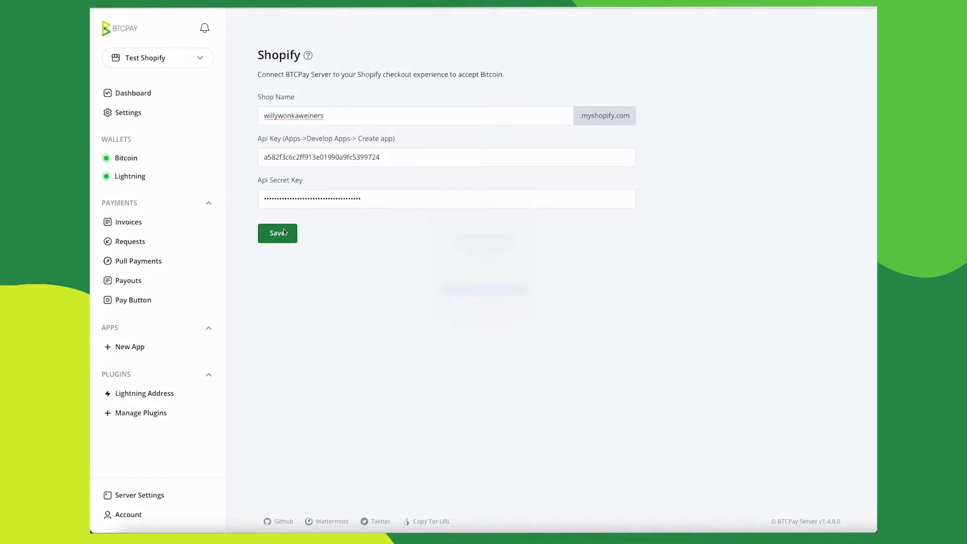
pyautogui.click(484, 307)
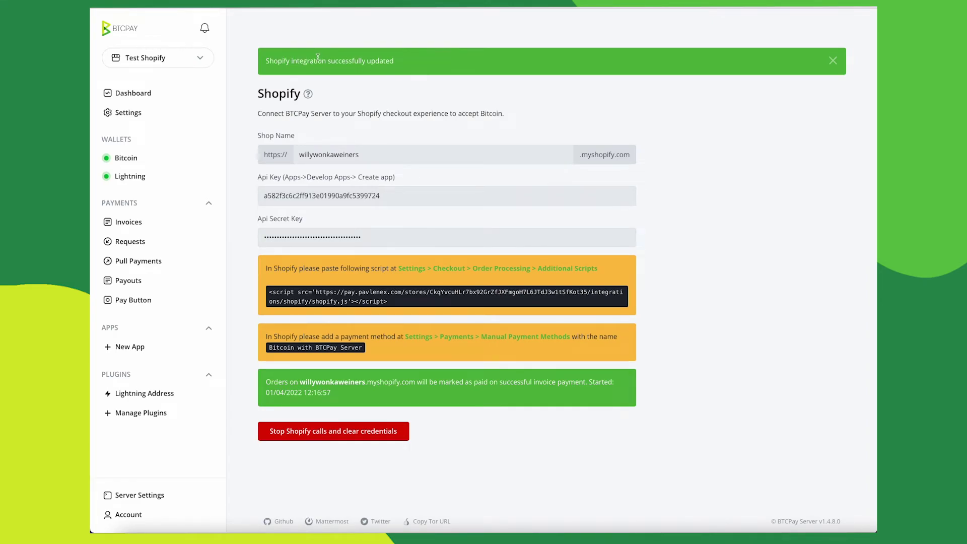
pyautogui.moveTo(267, 61); pyautogui.dragTo(403, 76)
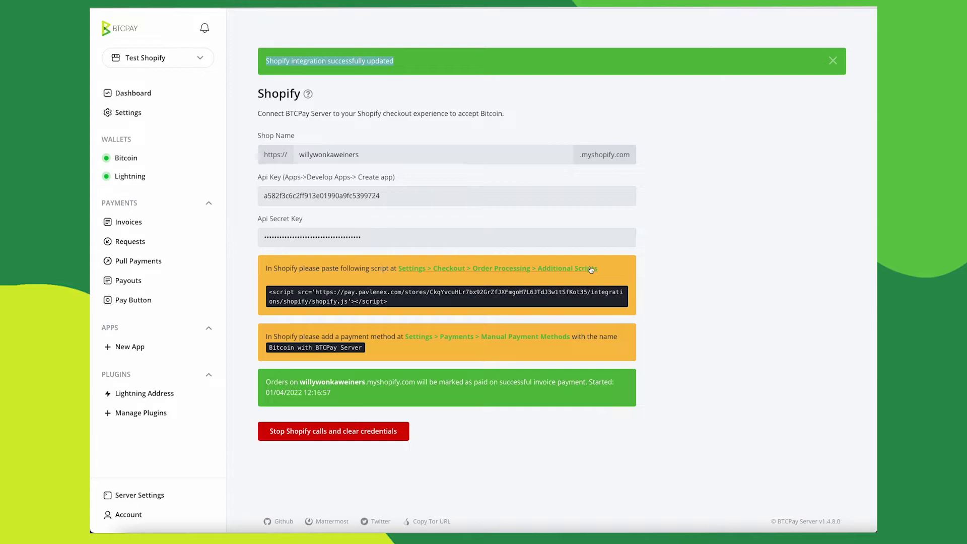
# Select and copy the full BTCPay Server integration script line.
pyautogui.tripleClick(388, 301)
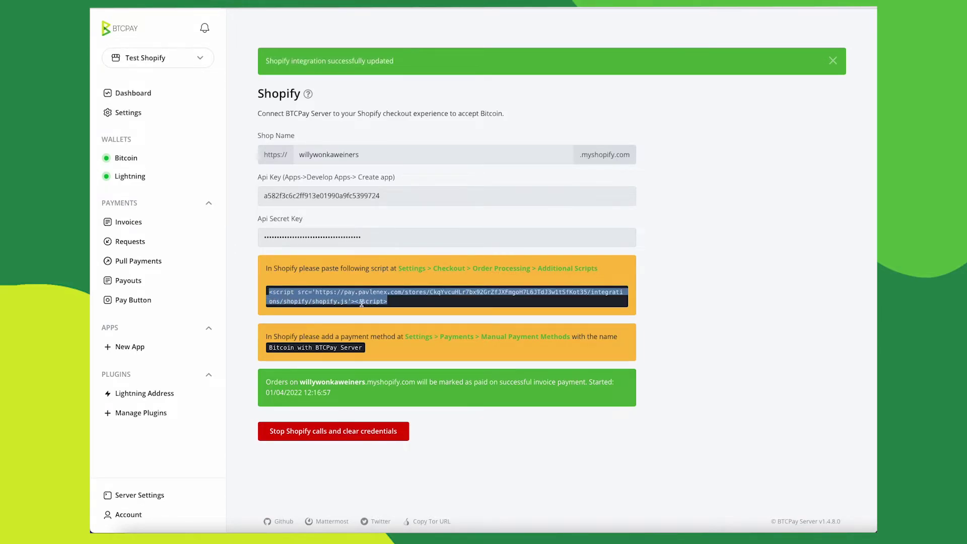
pyautogui.rightClick(317, 299)
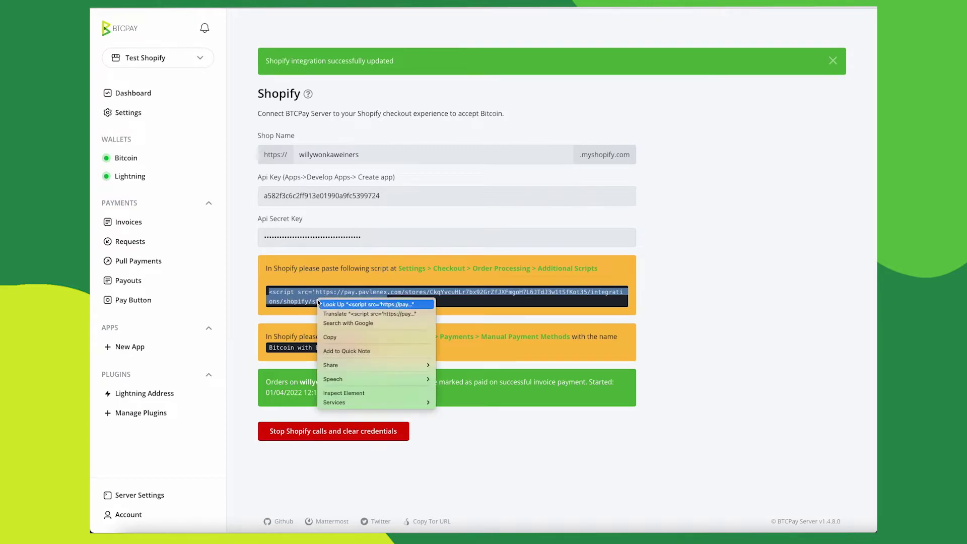
pyautogui.click(343, 337)
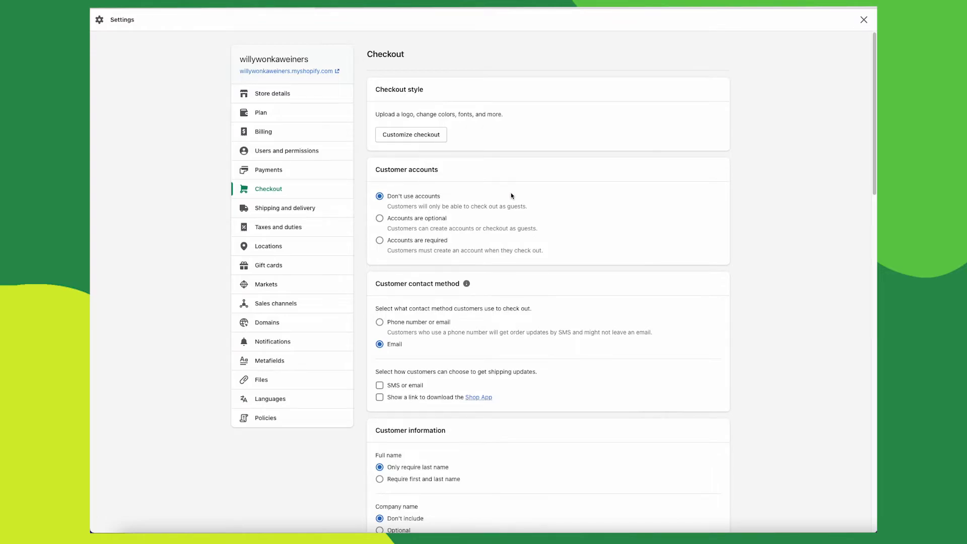
# Overwrite the Order status page's Additional scripts with the BTCPay script and save checkout settings.
pyautogui.scroll(-5, 511, 195)
pyautogui.scroll(-10, 511, 196)
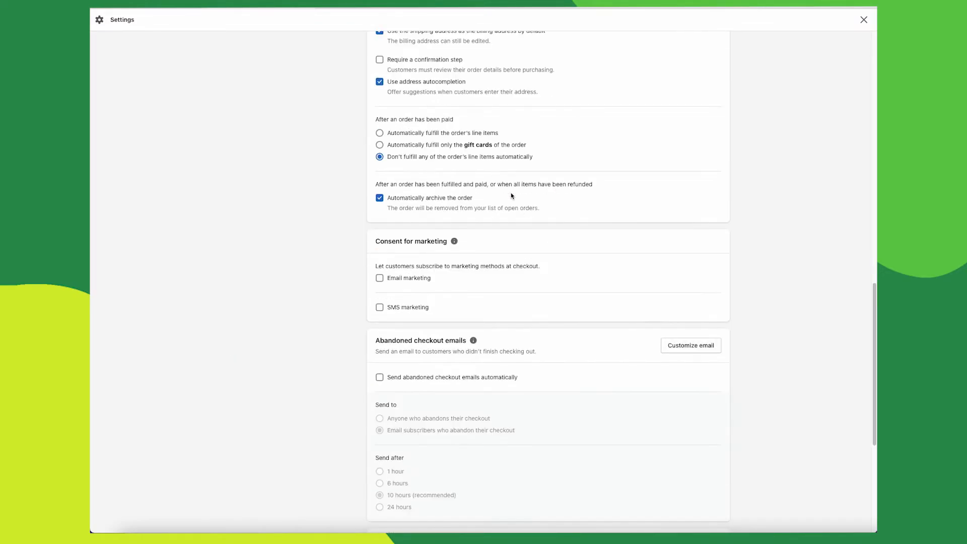
pyautogui.scroll(3, 511, 196)
pyautogui.scroll(-6, 511, 196)
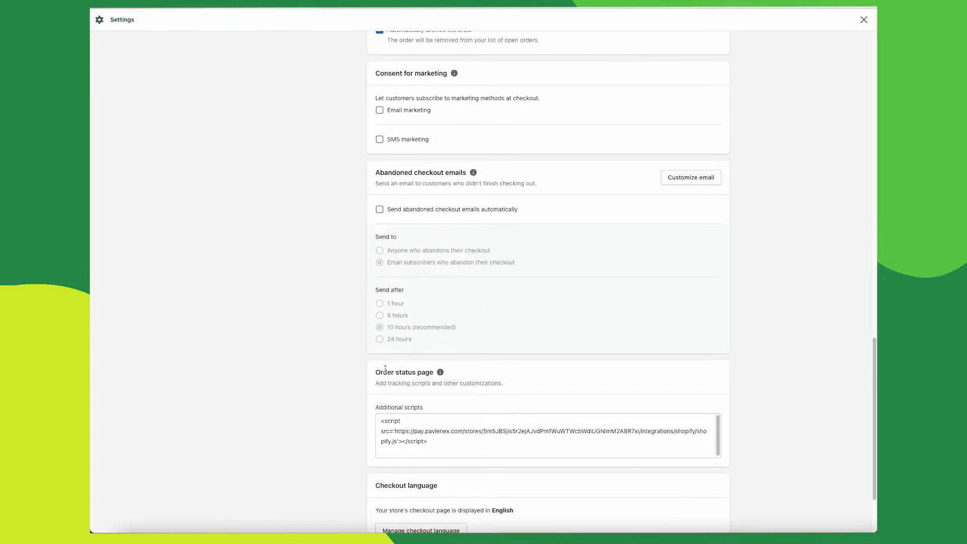
pyautogui.moveTo(378, 370); pyautogui.dragTo(440, 372)
pyautogui.click(425, 430)
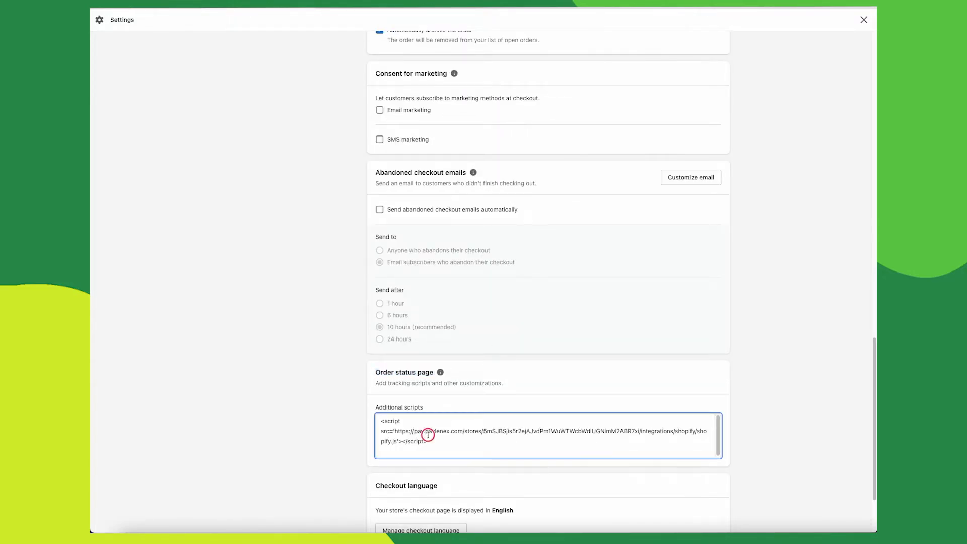
pyautogui.hotkey('ctrl', 'a')
pyautogui.hotkey('ctrl', 'v')
pyautogui.click(354, 416)
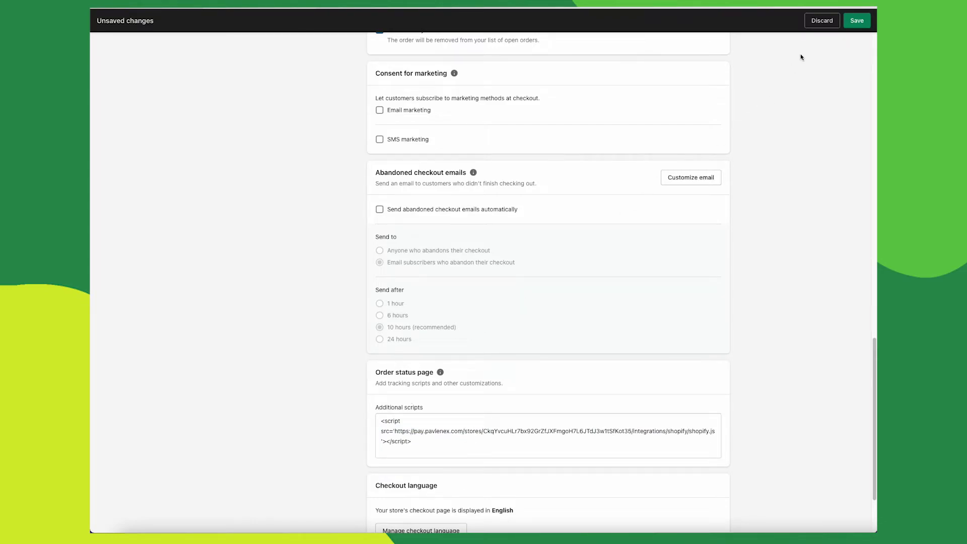
pyautogui.click(854, 26)
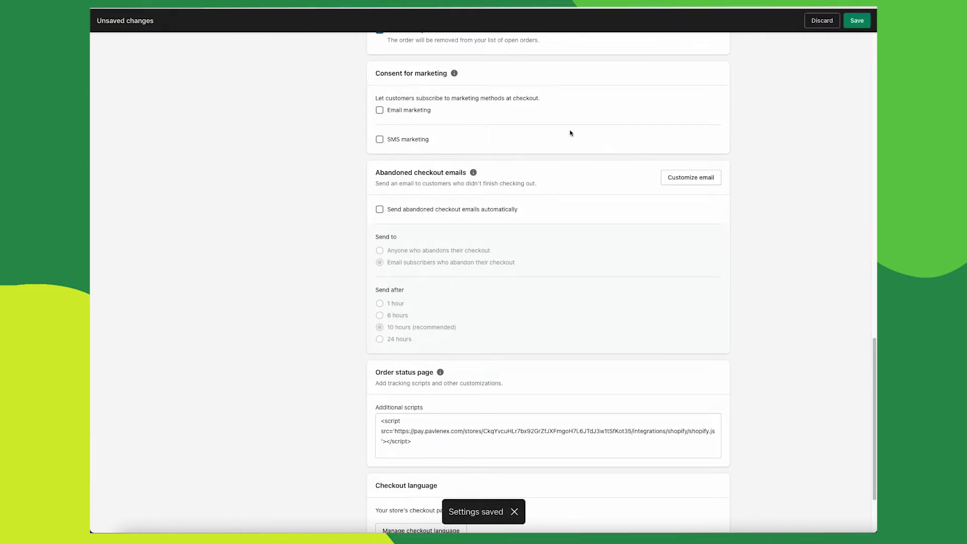
pyautogui.click(144, 7)
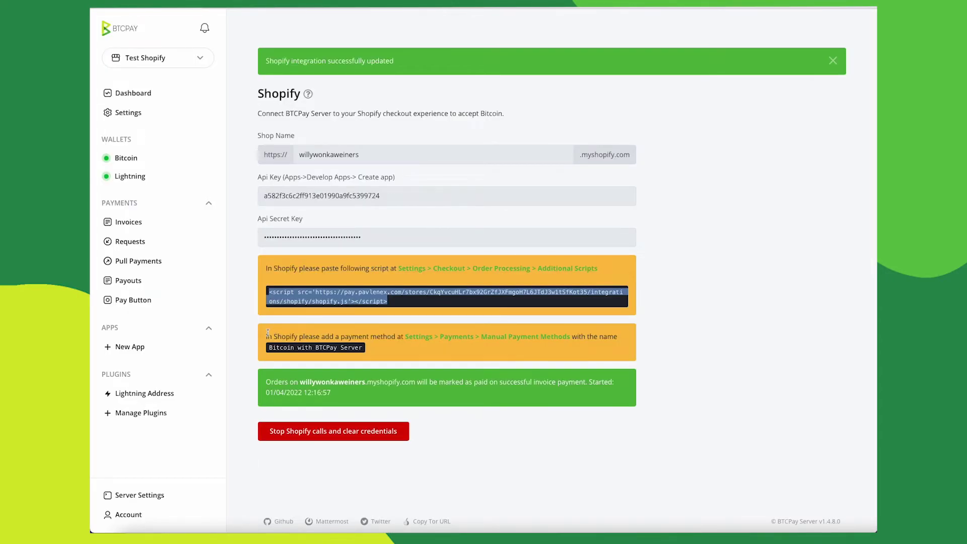
# Copy the name 'Bitcoin with BTCPay Server' and follow the link to Shopify's Payments settings.
pyautogui.moveTo(268, 333); pyautogui.dragTo(397, 335)
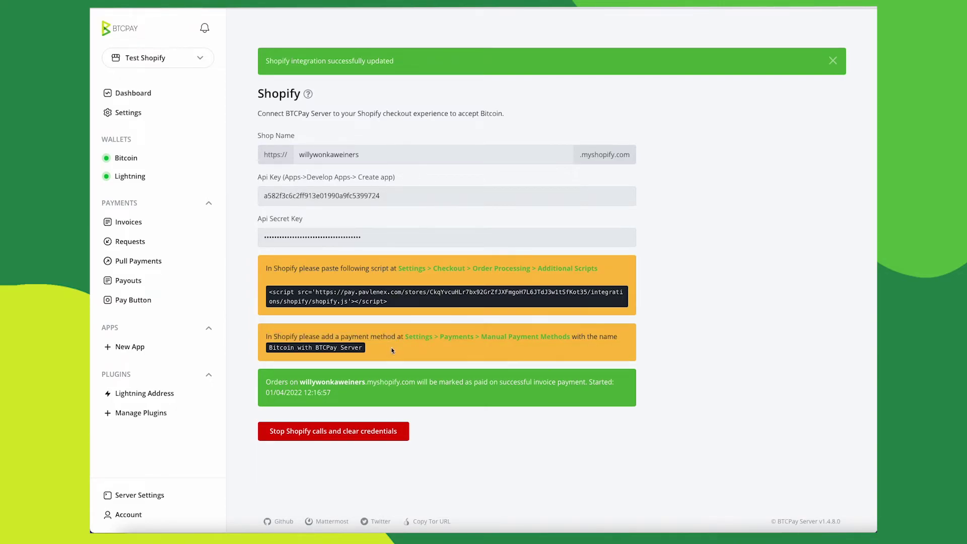
pyautogui.moveTo(363, 348); pyautogui.dragTo(272, 351)
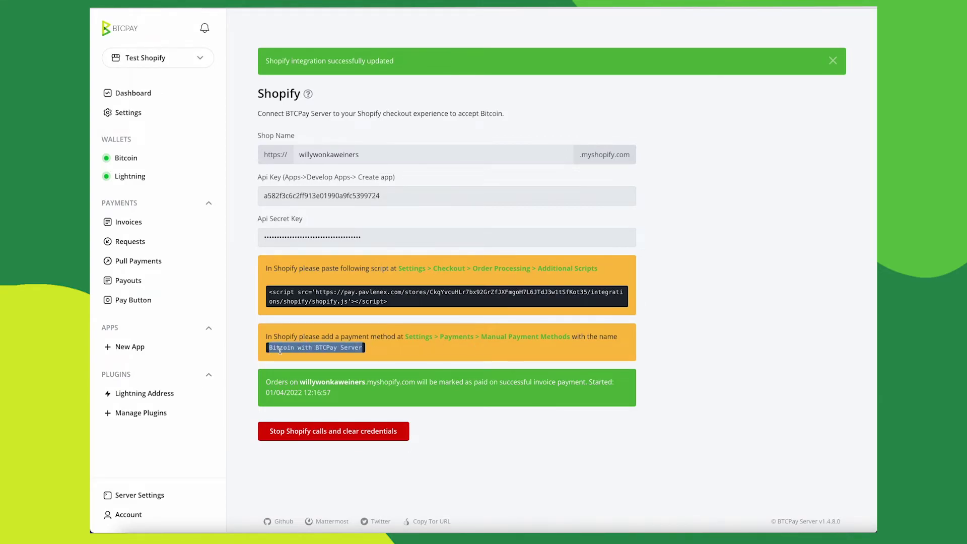
pyautogui.rightClick(285, 348)
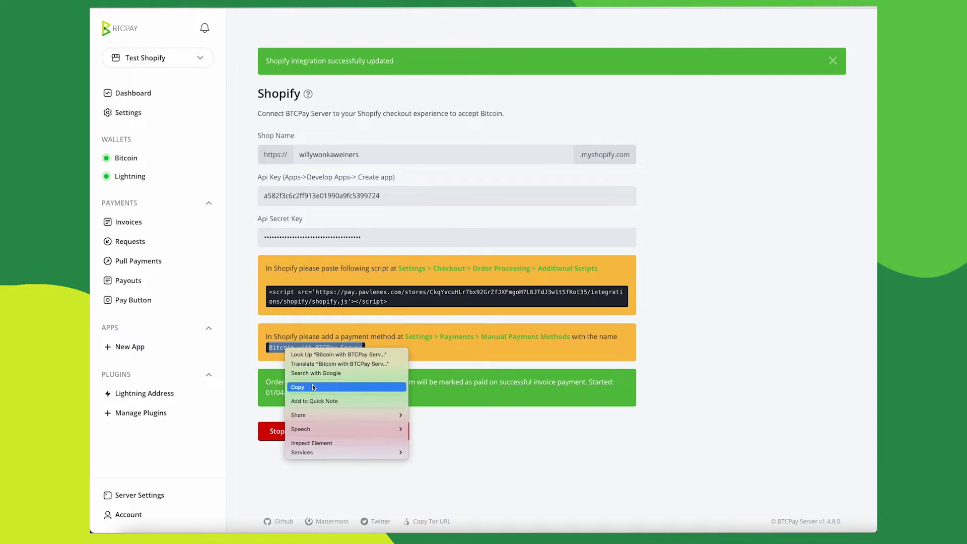
pyautogui.click(313, 385)
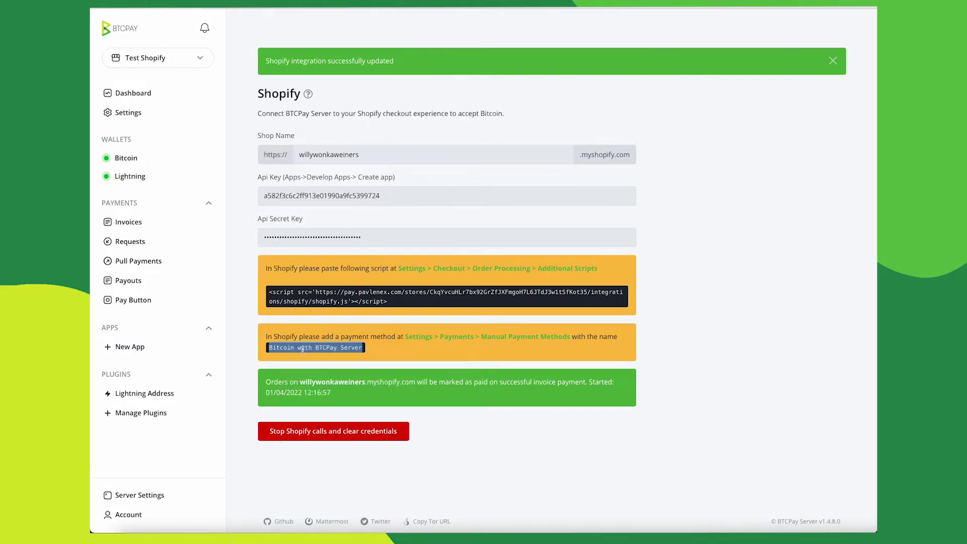
pyautogui.click(383, 345)
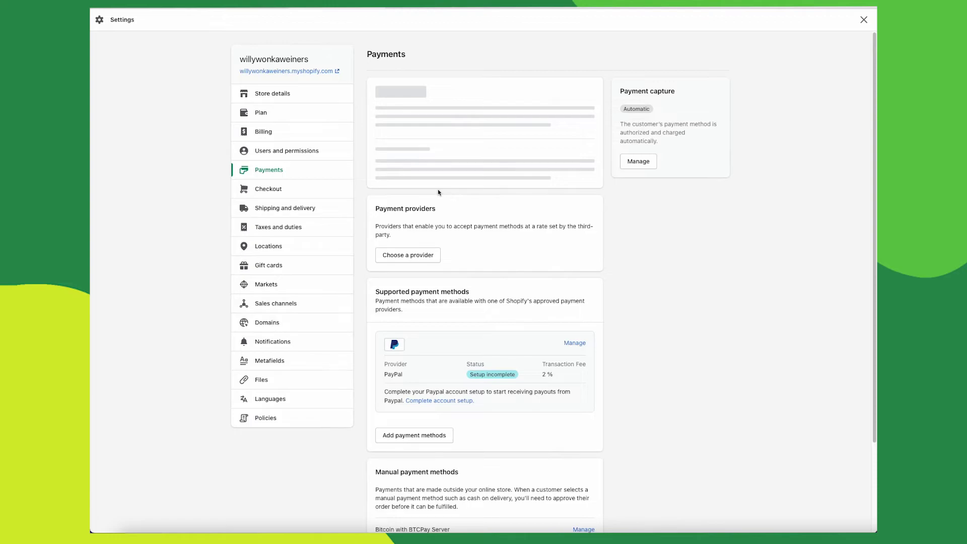
# Begin a custom manual payment method named 'Bitcoin with BTCPay Server', then close it as a duplicate.
pyautogui.click(343, 172)
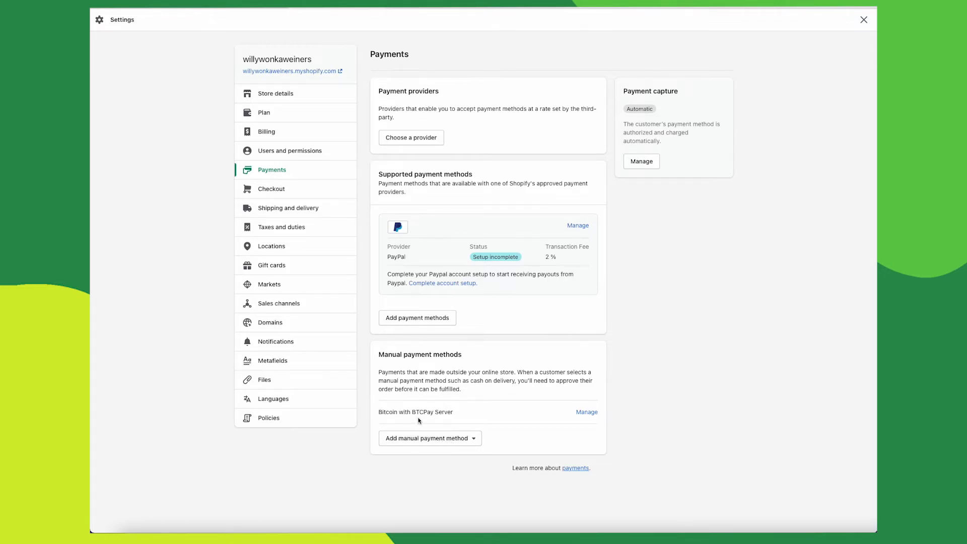
pyautogui.click(412, 438)
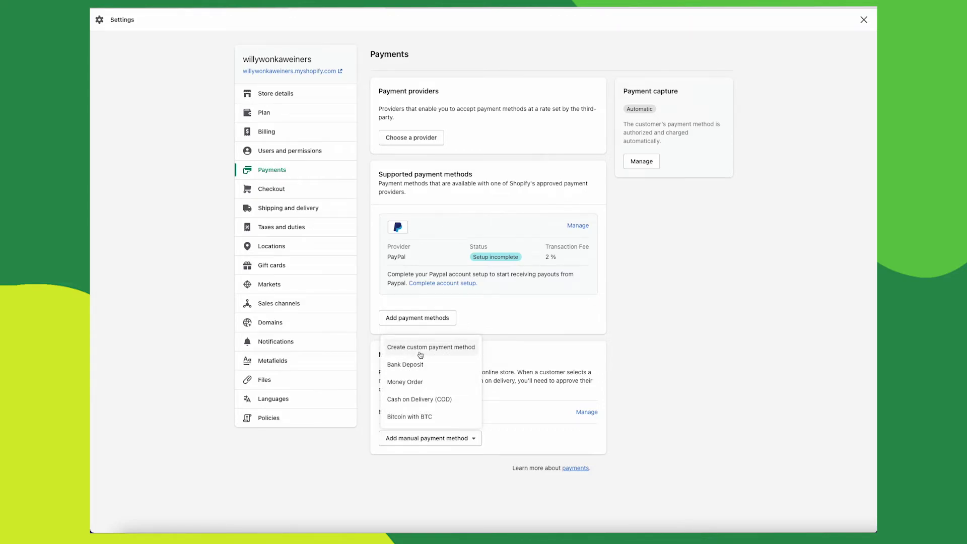
pyautogui.click(420, 348)
pyautogui.click(438, 204)
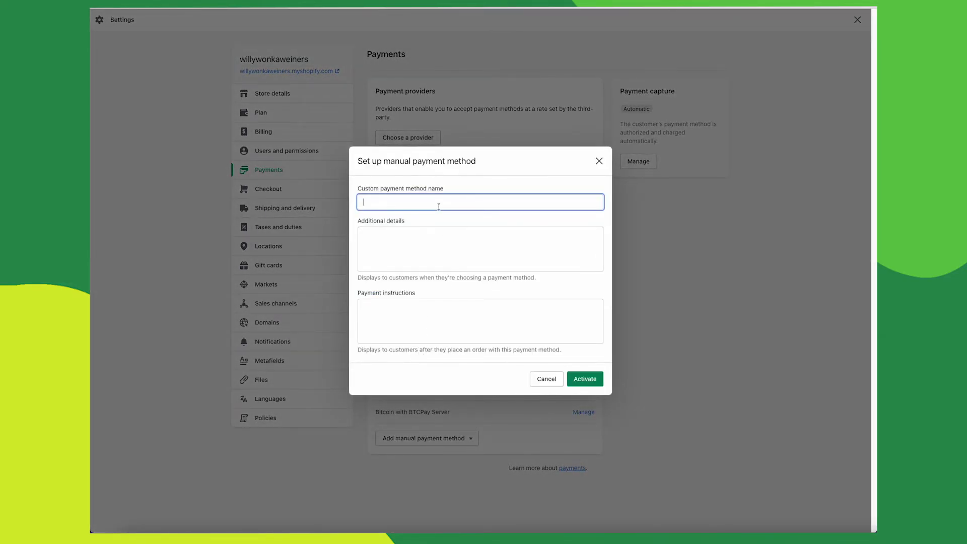
pyautogui.hotkey('ctrl', 'v')
pyautogui.moveTo(356, 188)
pyautogui.mouseDown()
pyautogui.moveTo(450, 190)
pyautogui.moveTo(356, 203)
pyautogui.mouseUp()
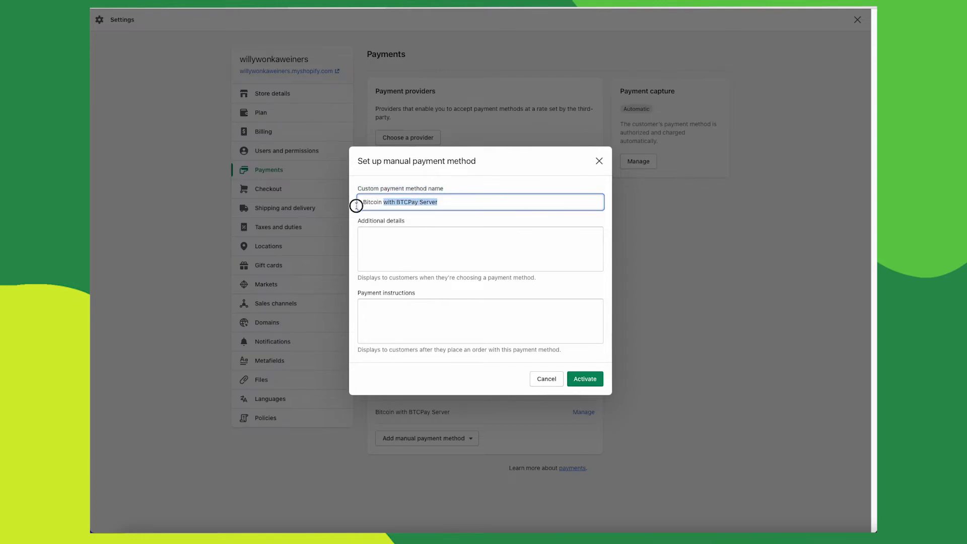
pyautogui.moveTo(439, 202); pyautogui.dragTo(361, 202)
pyautogui.click(466, 185)
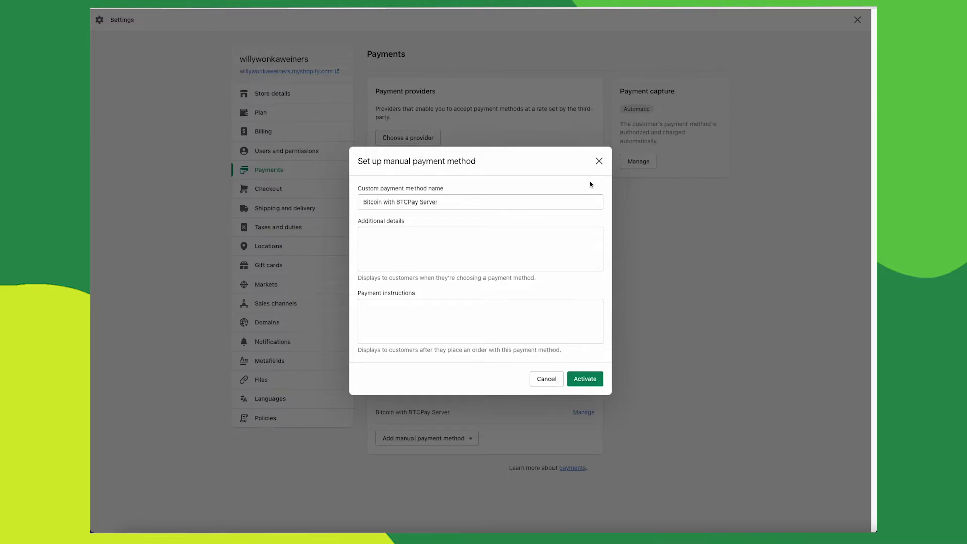
pyautogui.click(599, 162)
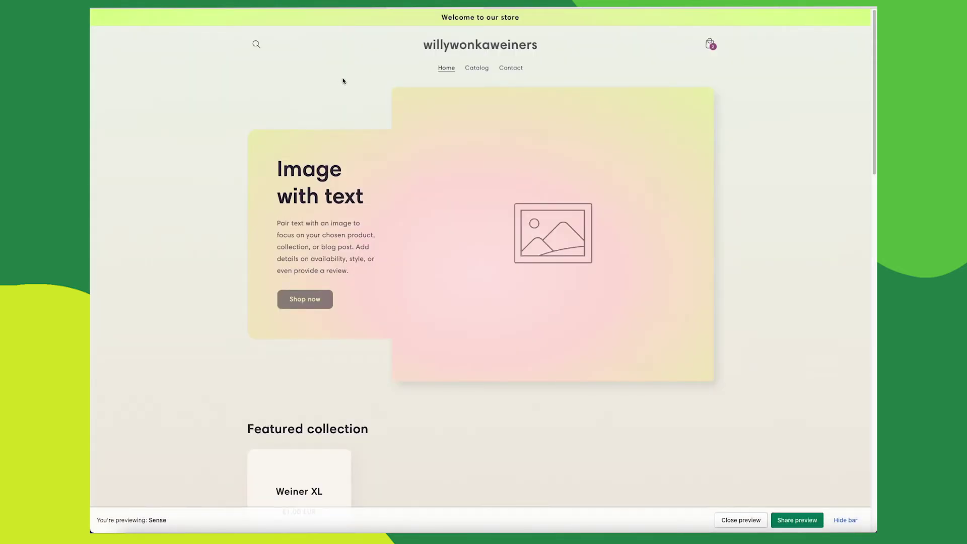
# Check out one Weiner XL at €1.00, paying with Bitcoin with BTCPay Server.
pyautogui.scroll(-3, 608, 164)
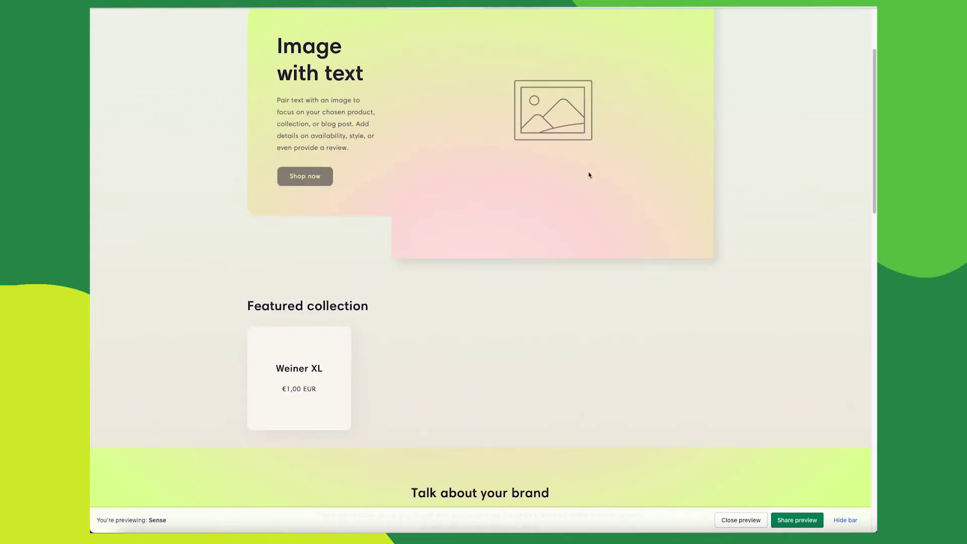
pyautogui.scroll(-3, 589, 174)
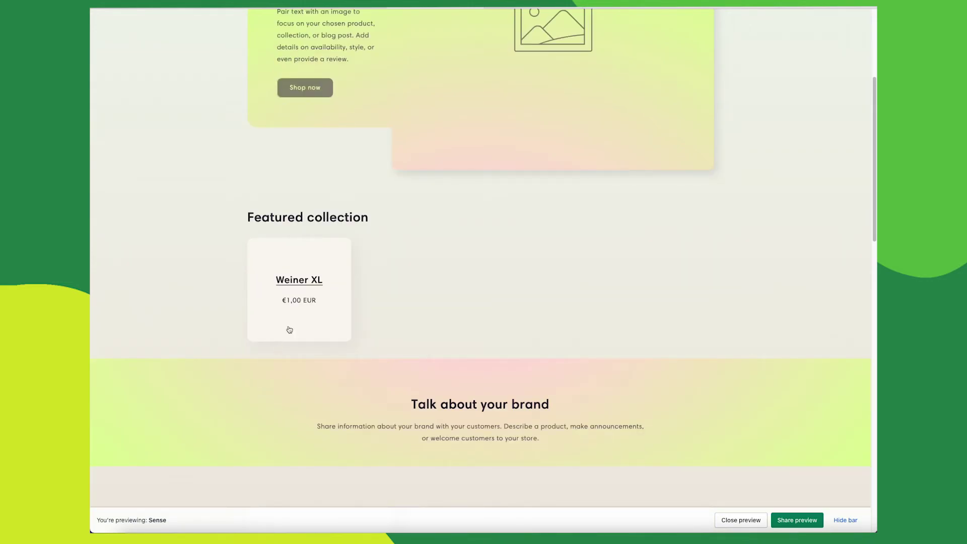
pyautogui.scroll(-3, 287, 328)
pyautogui.scroll(2, 293, 258)
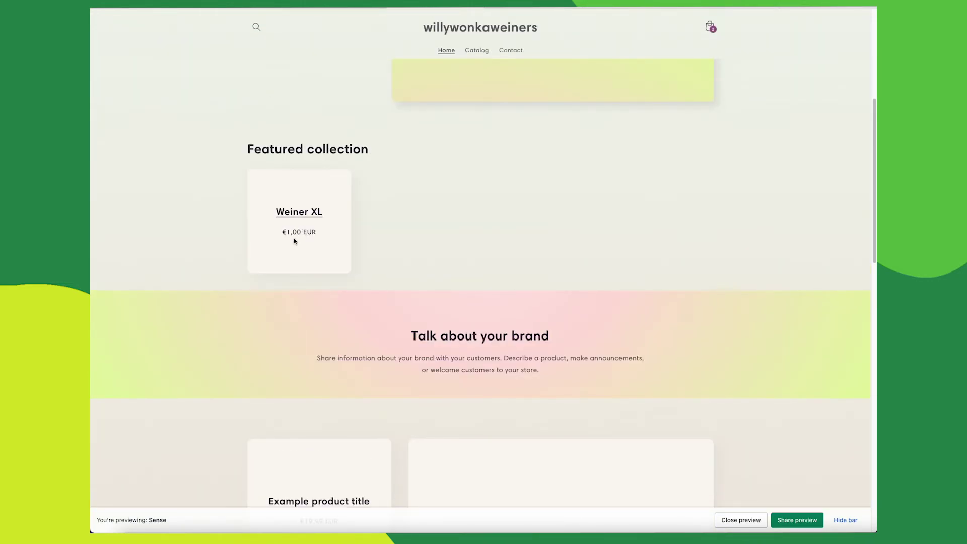
pyautogui.click(295, 243)
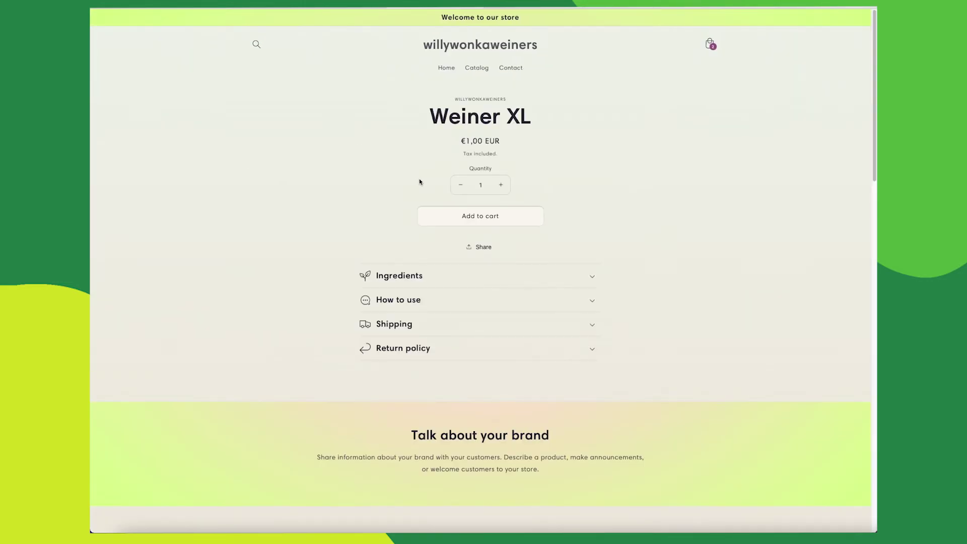
pyautogui.click(713, 46)
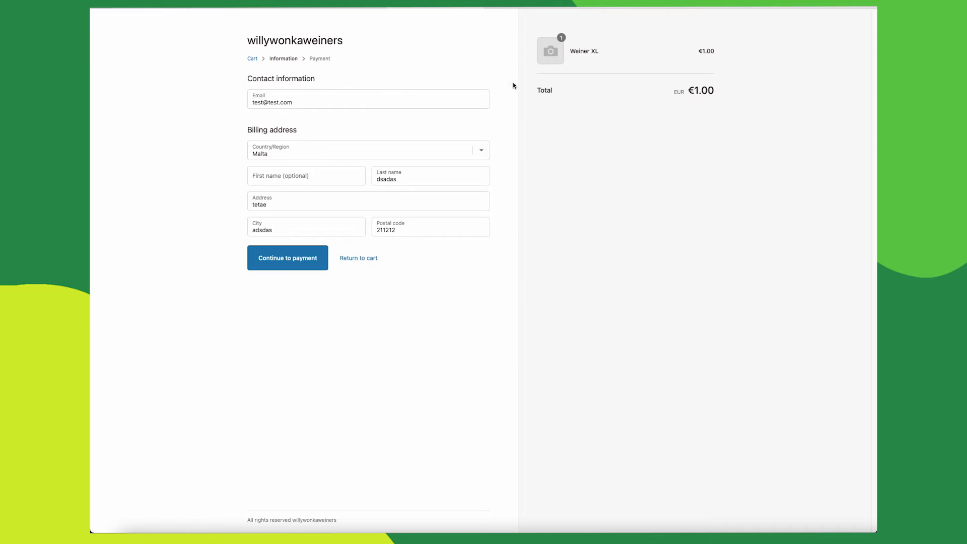
pyautogui.click(316, 259)
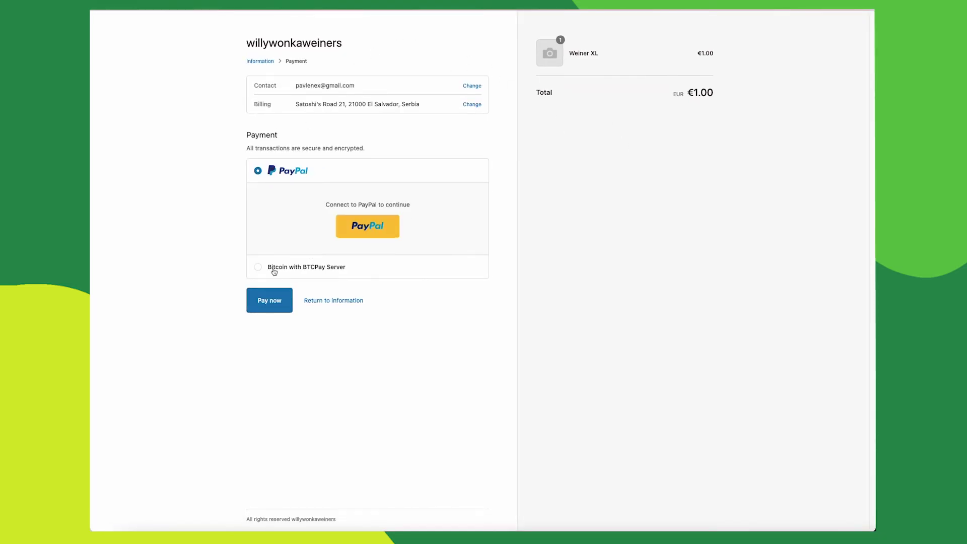
pyautogui.click(264, 267)
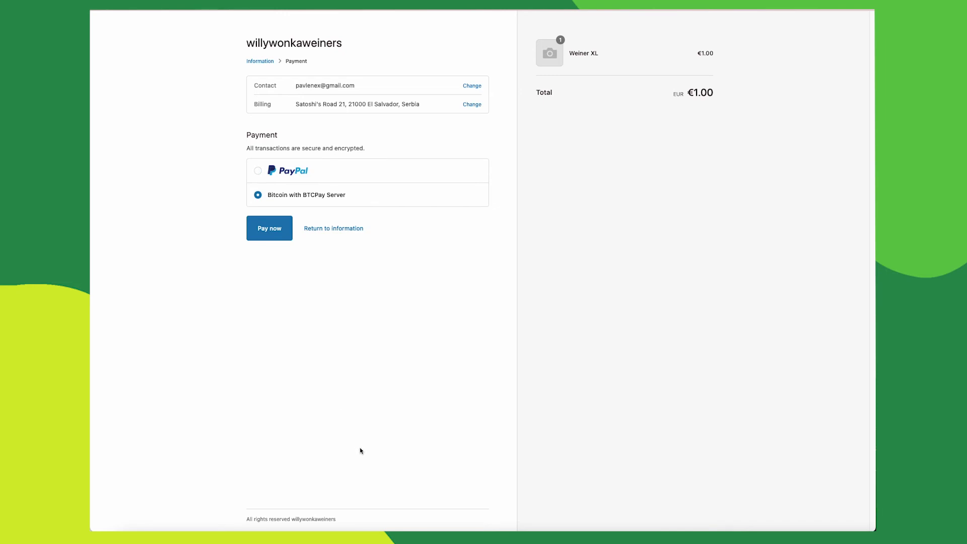
pyautogui.click(267, 229)
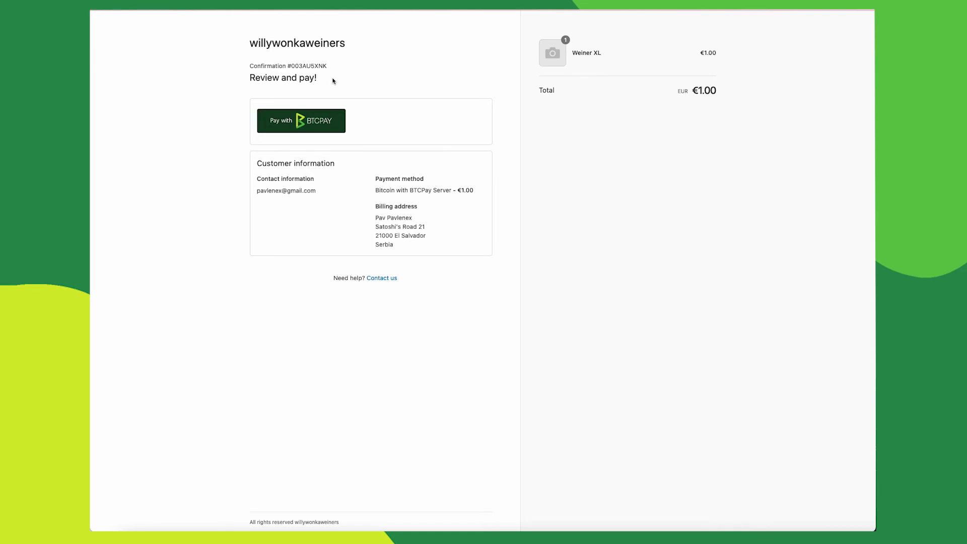
# Pay the Weiner XL order's BTCPay invoice via Bitcoin Lightning and close the paid invoice.
pyautogui.moveTo(332, 81); pyautogui.dragTo(239, 72)
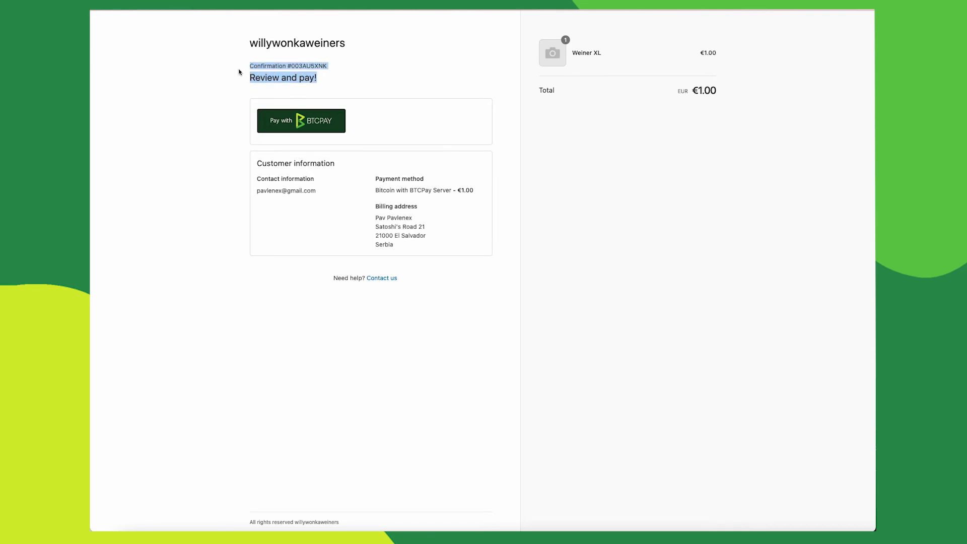
pyautogui.click(239, 72)
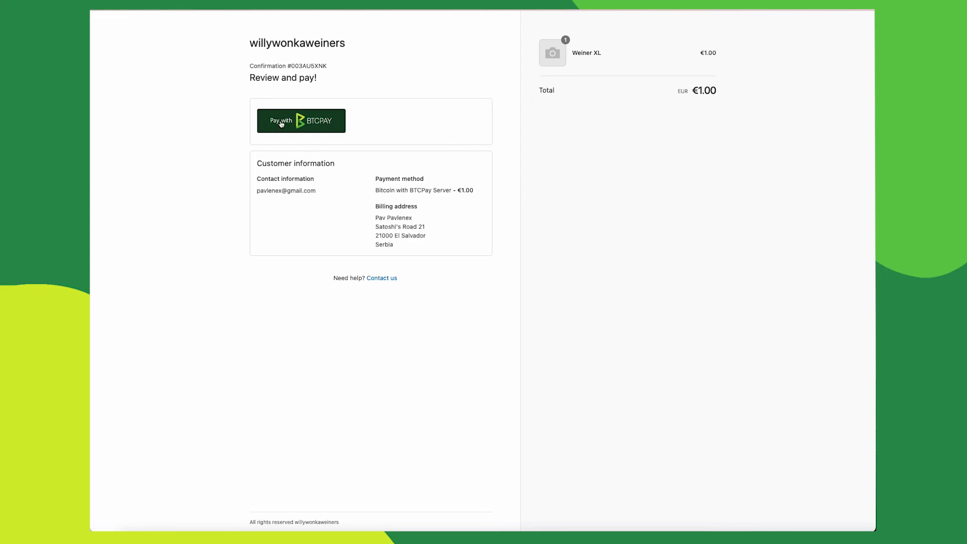
pyautogui.click(302, 124)
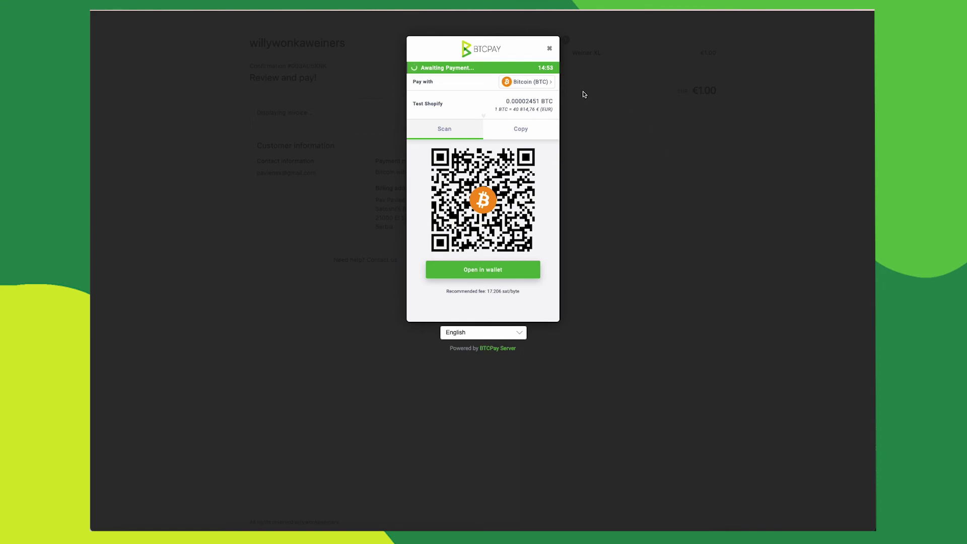
pyautogui.click(545, 82)
pyautogui.click(535, 102)
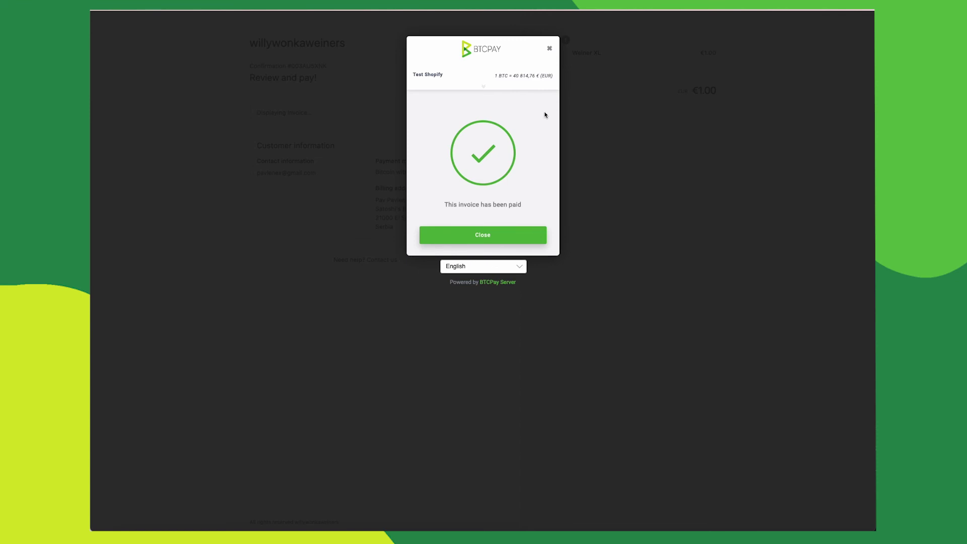
pyautogui.click(483, 231)
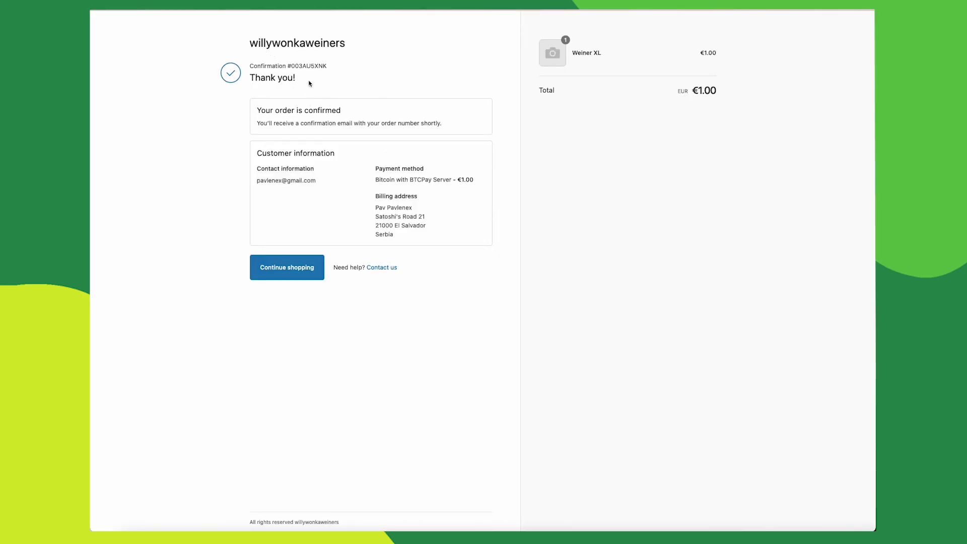
# Go to the store's /admin, open Orders, and view the newest €1.00 Weiner XL order.
pyautogui.click(330, 7)
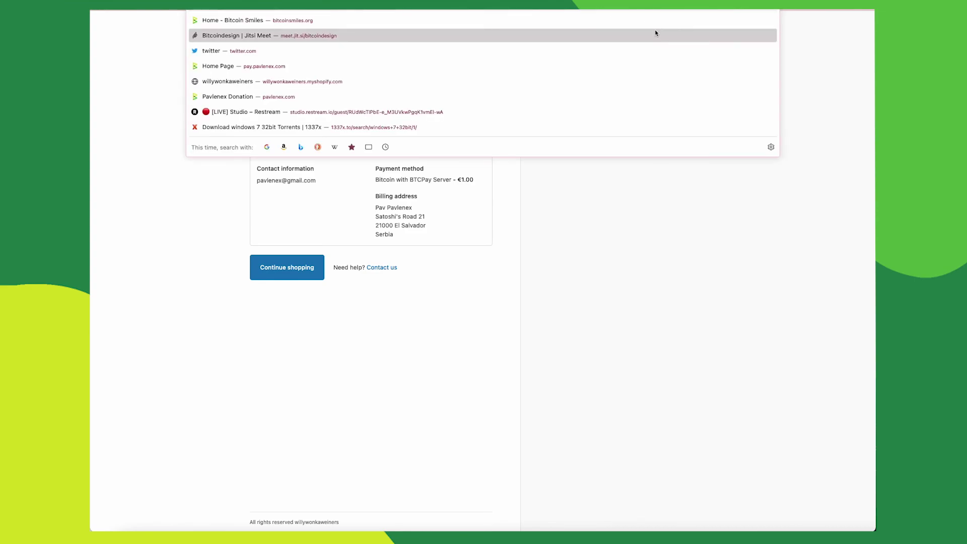
pyautogui.write('ad')
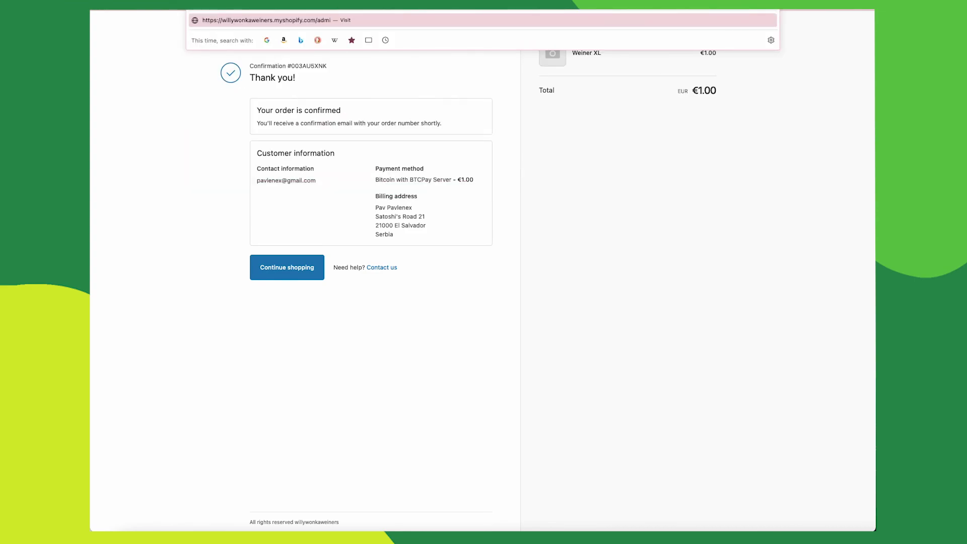
pyautogui.write('mi')
pyautogui.press('Return')
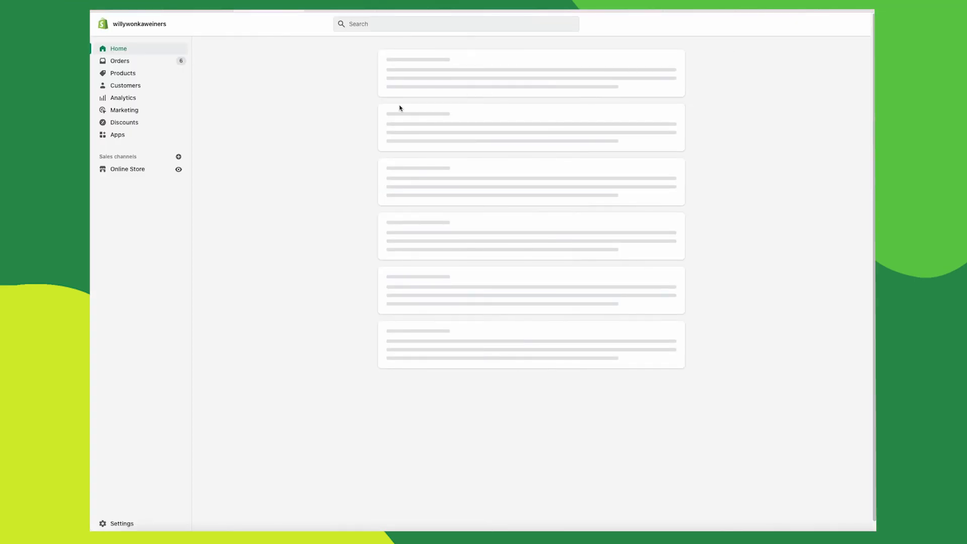
pyautogui.scroll(-1, 250, 86)
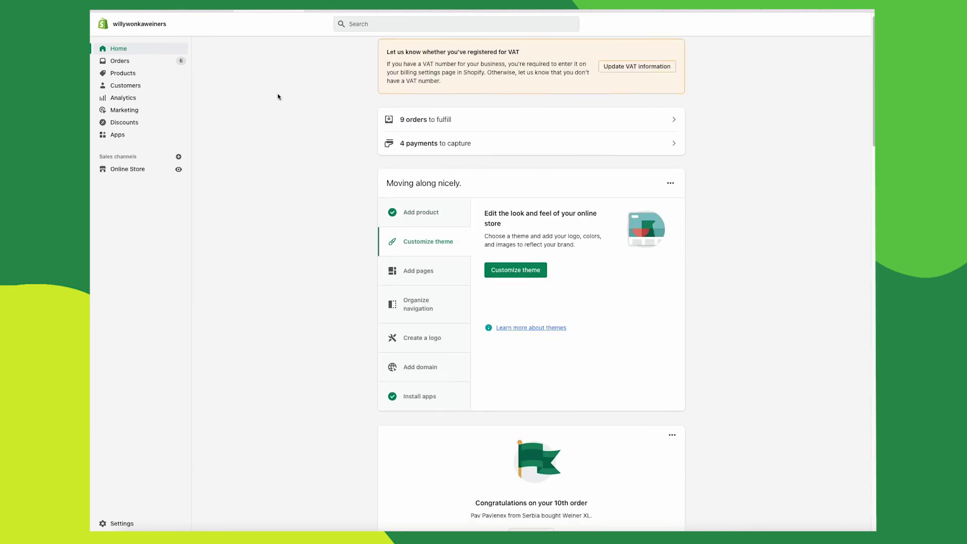
pyautogui.click(144, 61)
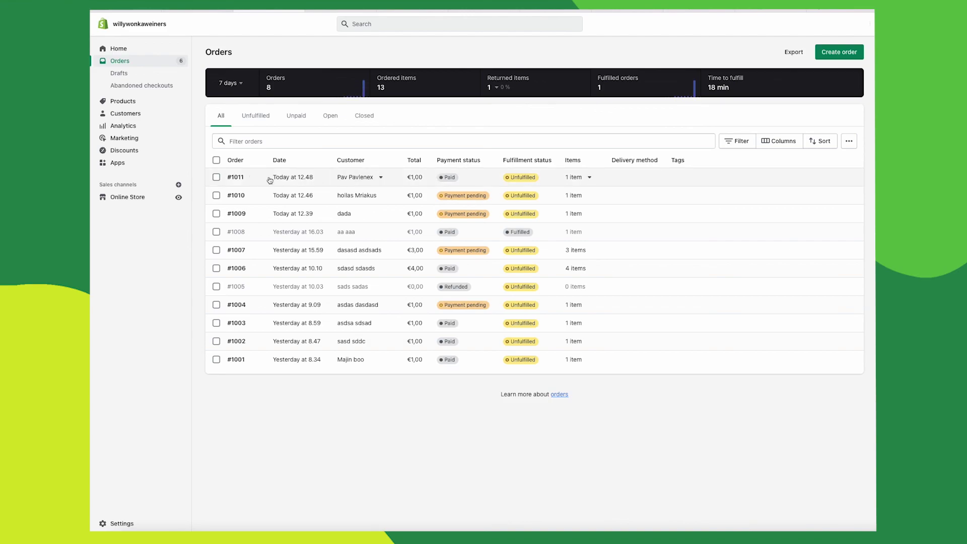
pyautogui.click(482, 178)
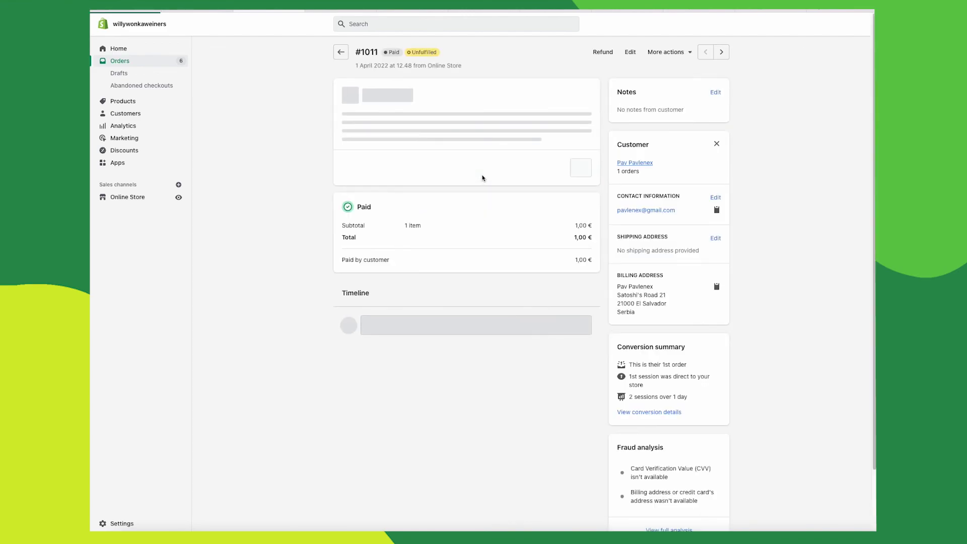